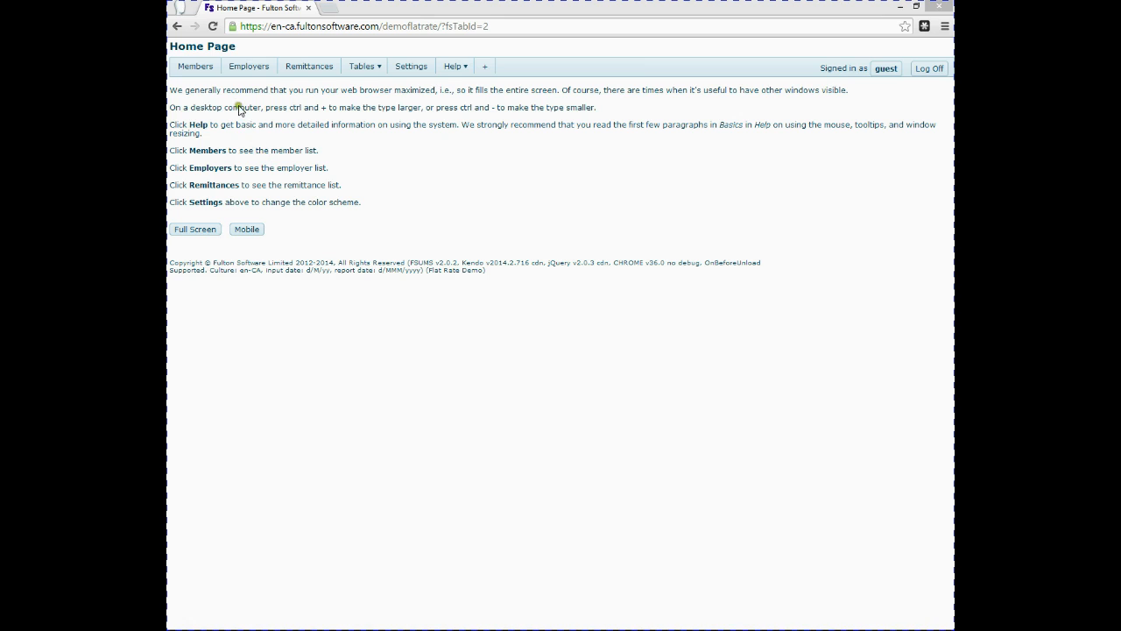
Step: Open the member search and list only active members whose employer is Fulton Software (FULTON)
click(196, 67)
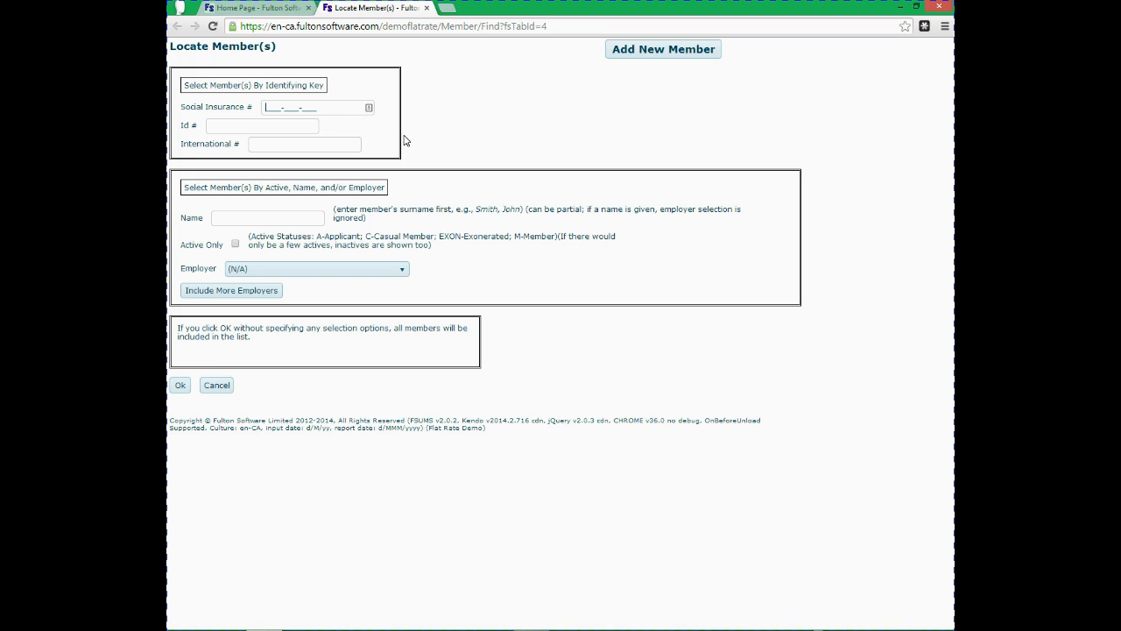
click(342, 146)
click(295, 219)
click(233, 246)
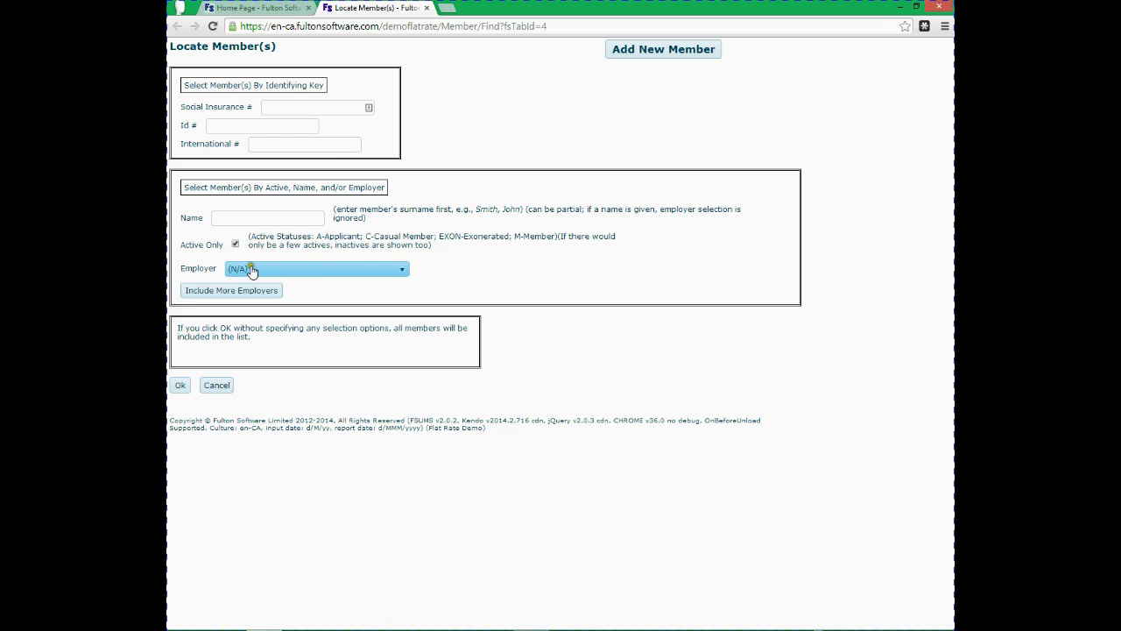
click(251, 270)
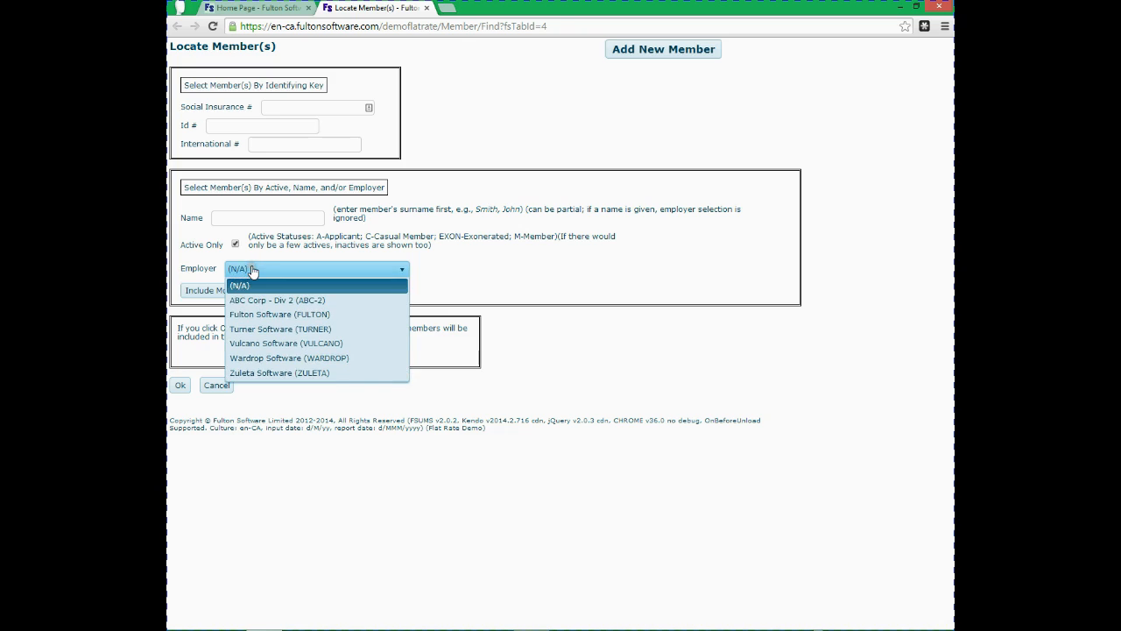
click(285, 315)
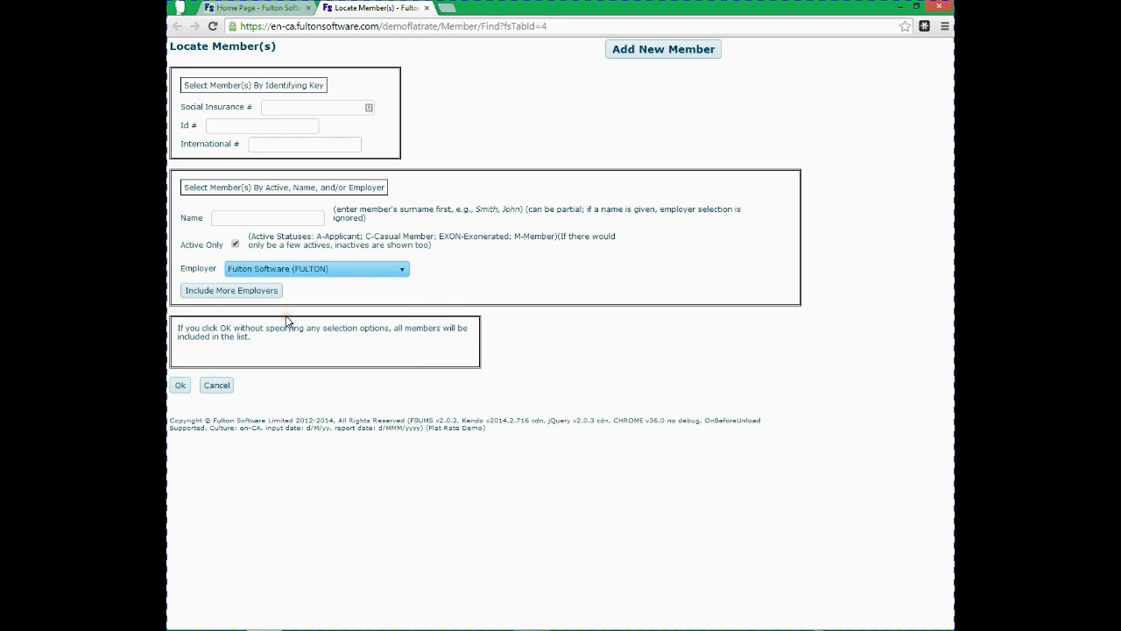
click(177, 392)
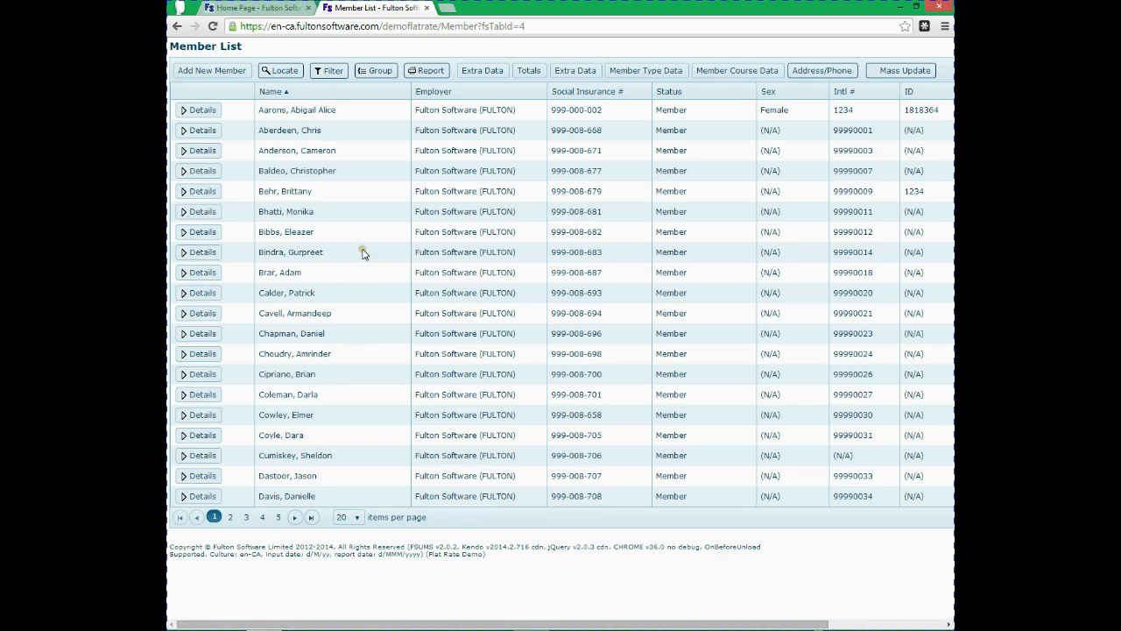
Step: Cycle the member list's name sorting through descending, unsorted and back to ascending
click(289, 96)
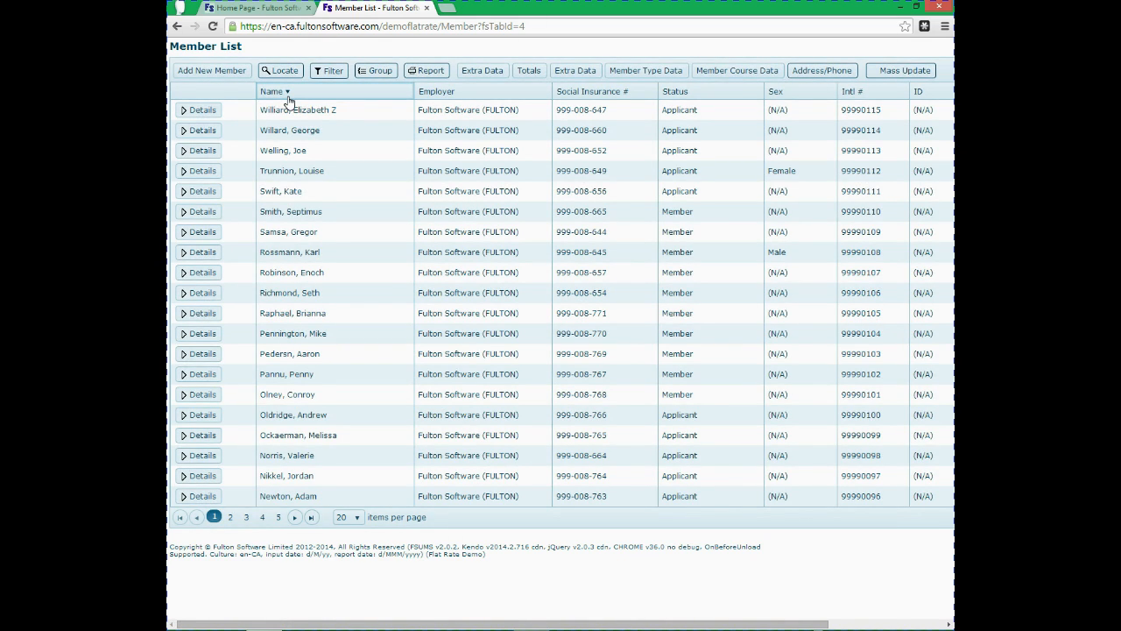
click(289, 96)
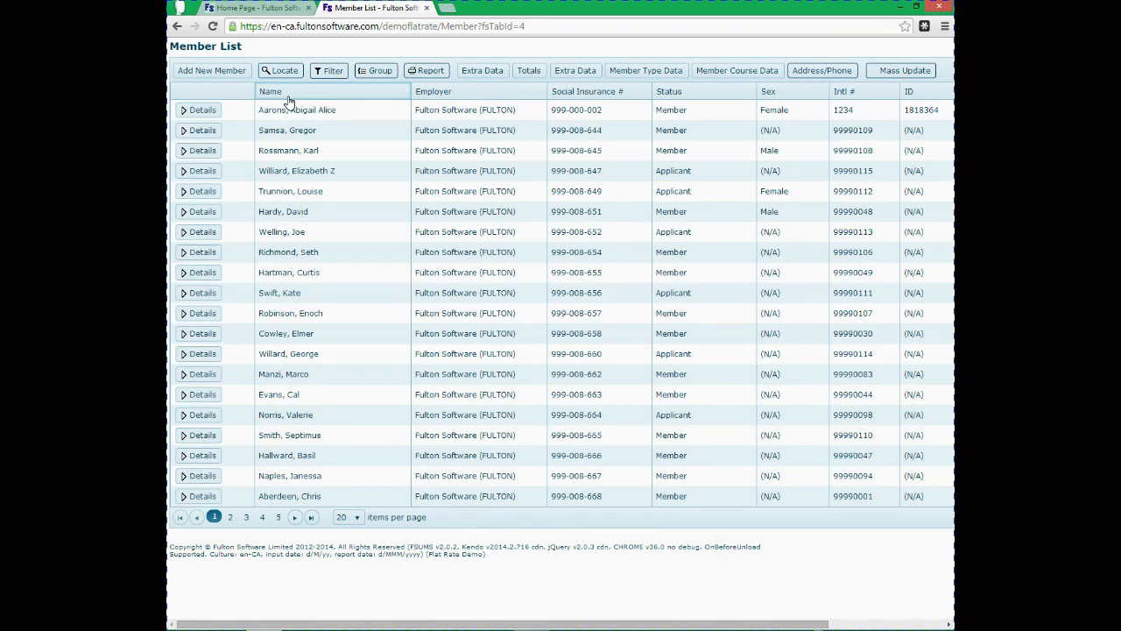
click(287, 99)
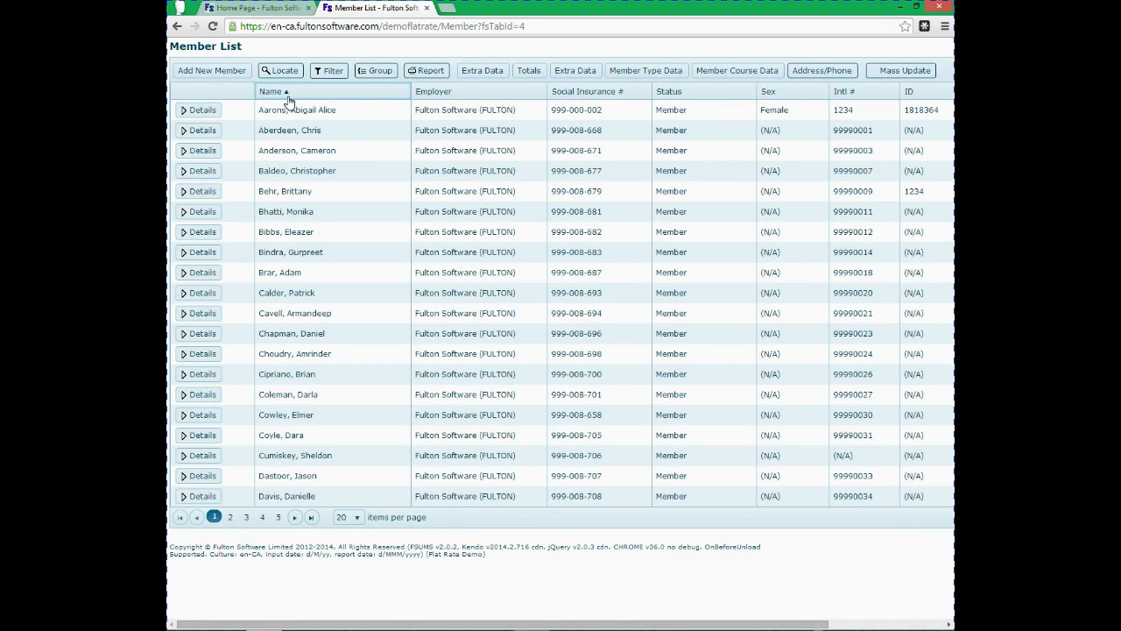
Step: Browse pages 2 and 3 of the member list and return to page 1
click(231, 518)
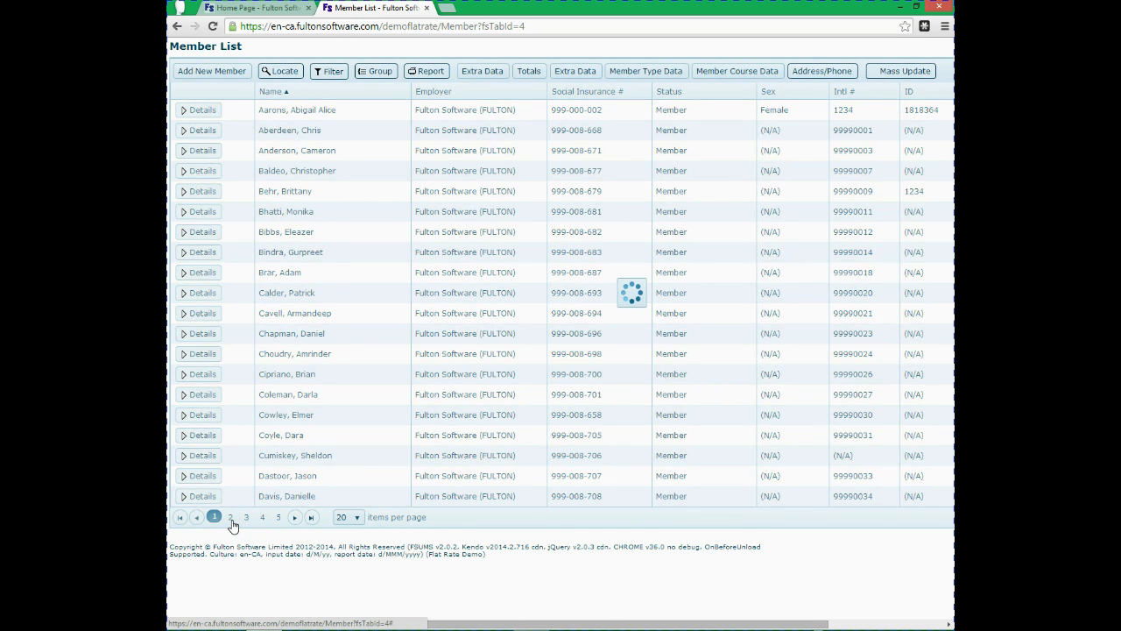
click(242, 519)
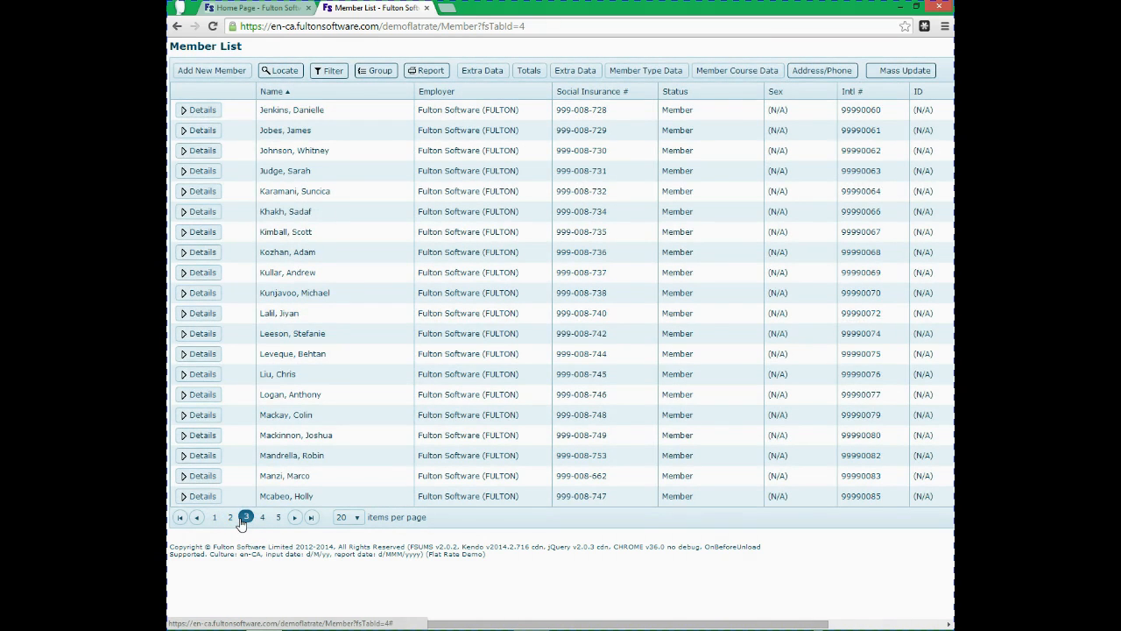
click(232, 518)
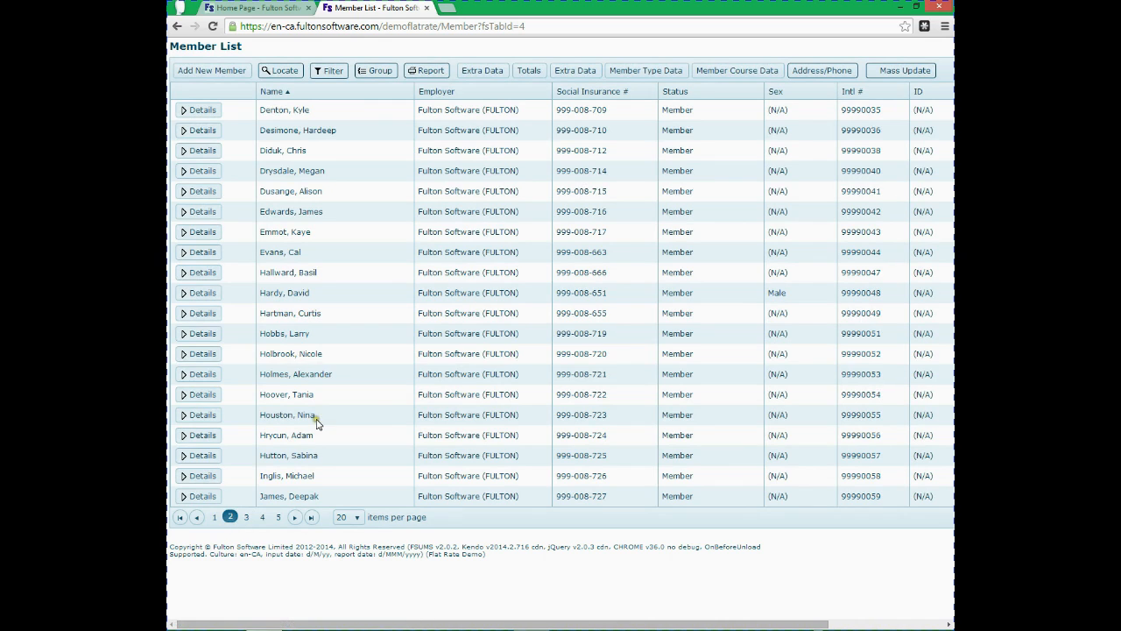
double_click(306, 372)
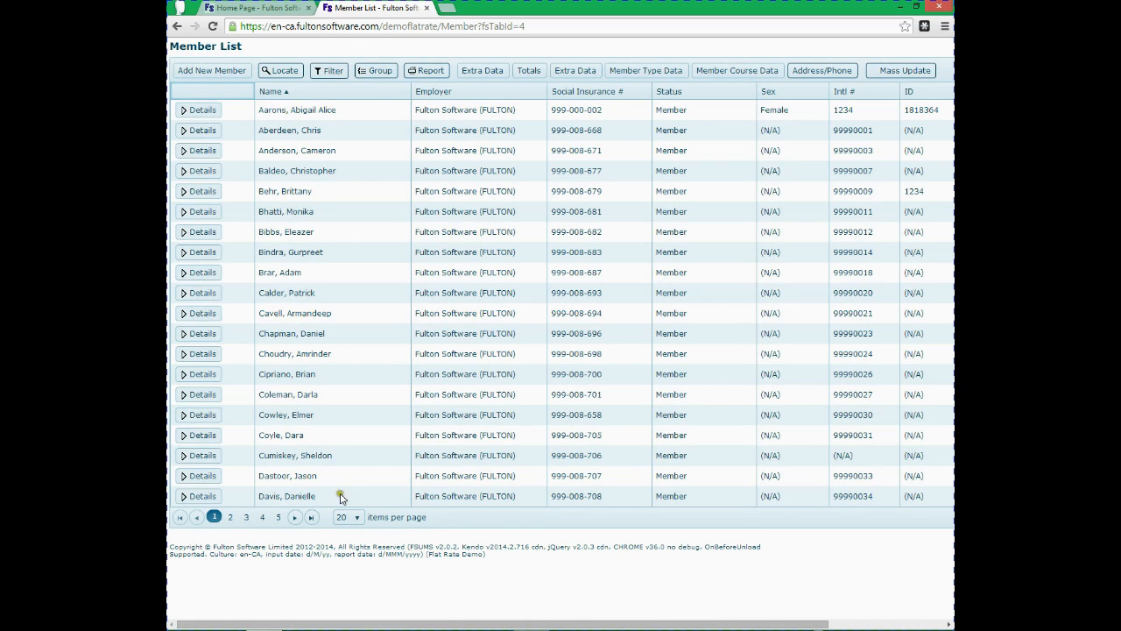
Step: Try 10 items per page, set the member list to 50 items per page, and look through the longer list
click(355, 517)
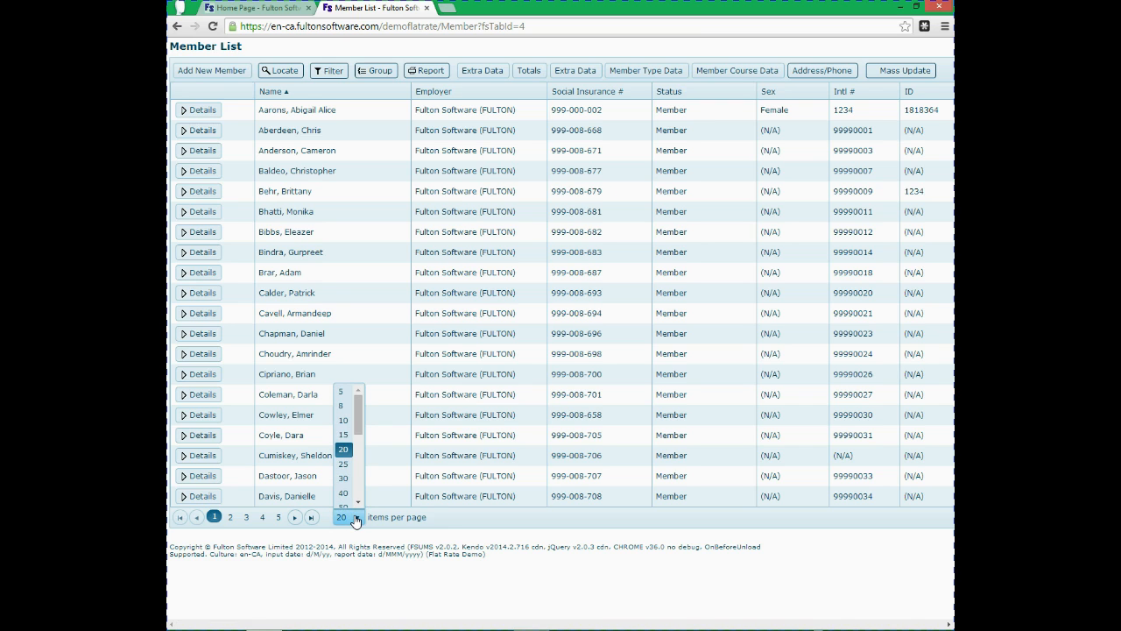
click(341, 423)
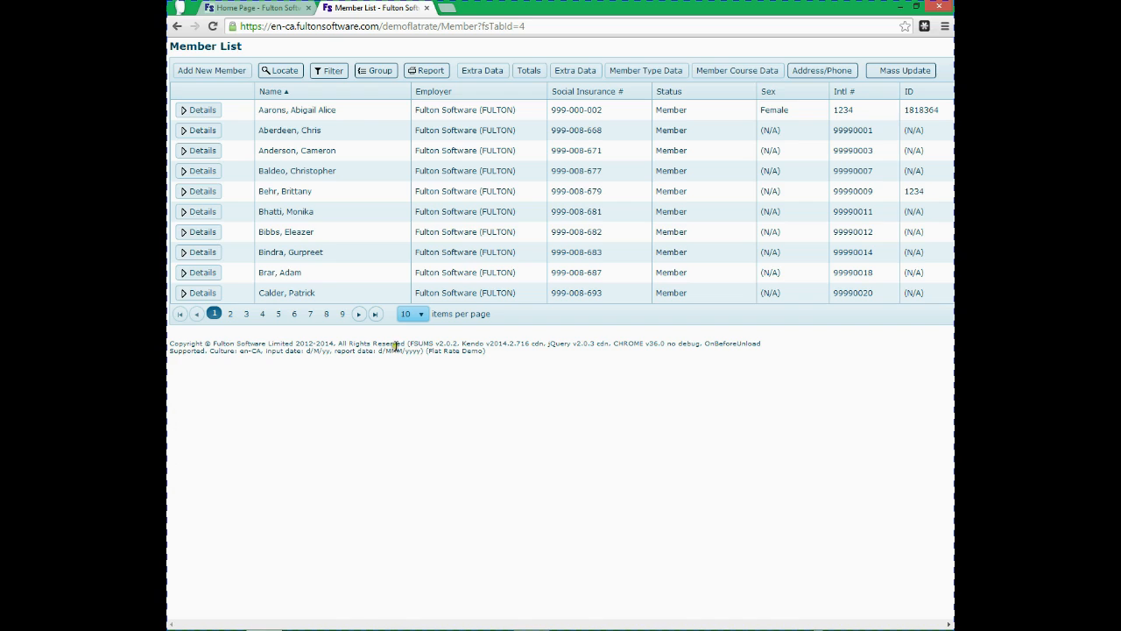
click(423, 314)
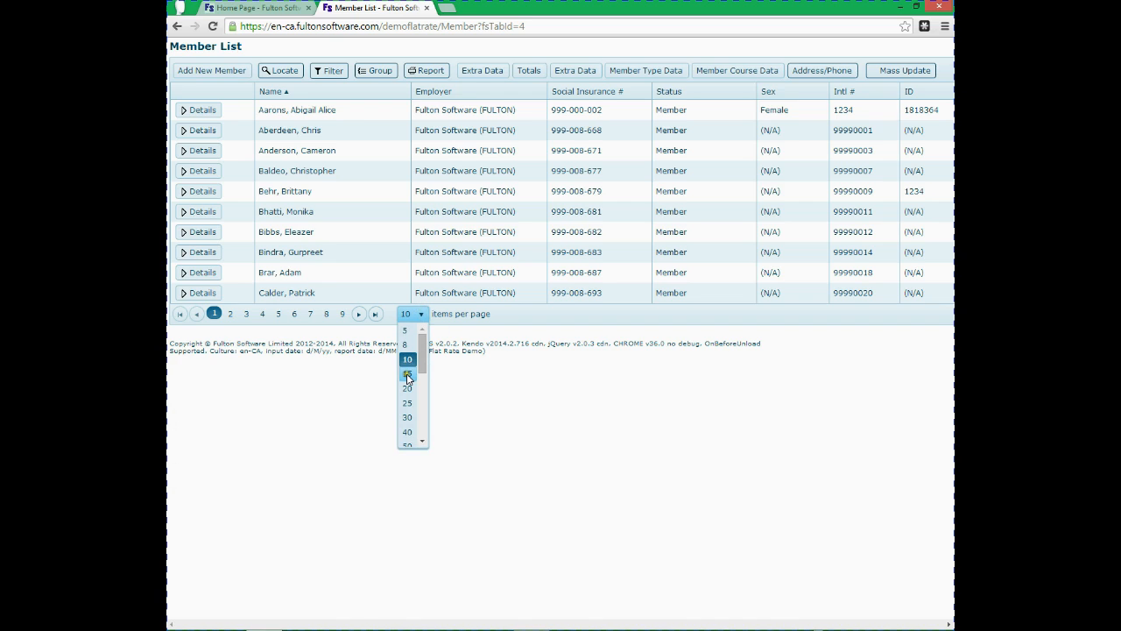
click(407, 445)
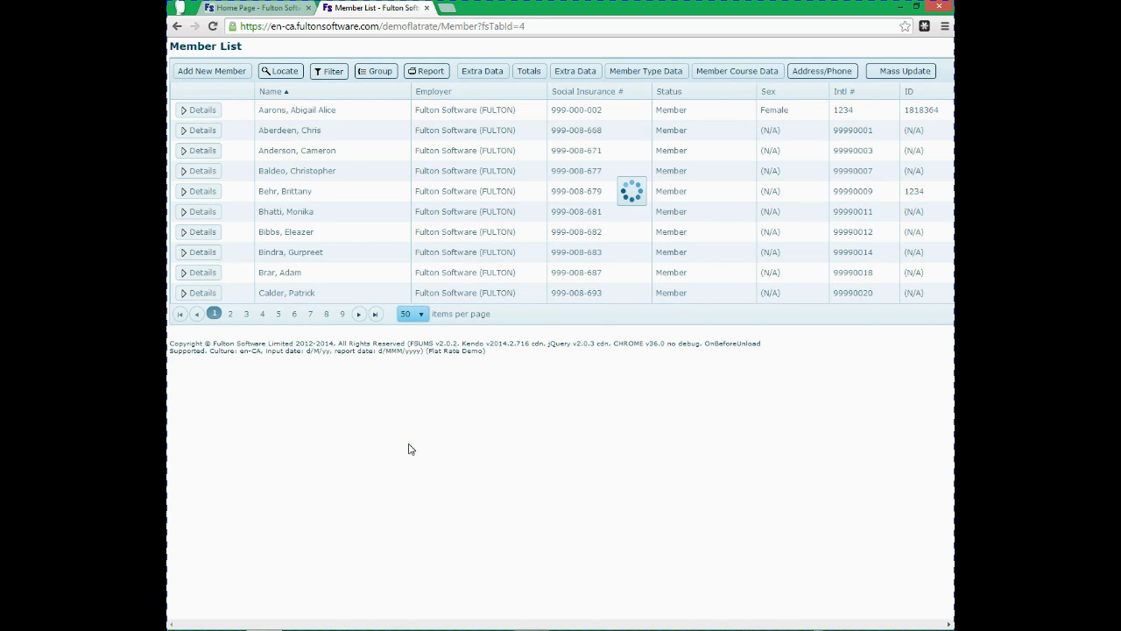
scroll(408, 449, down, 10)
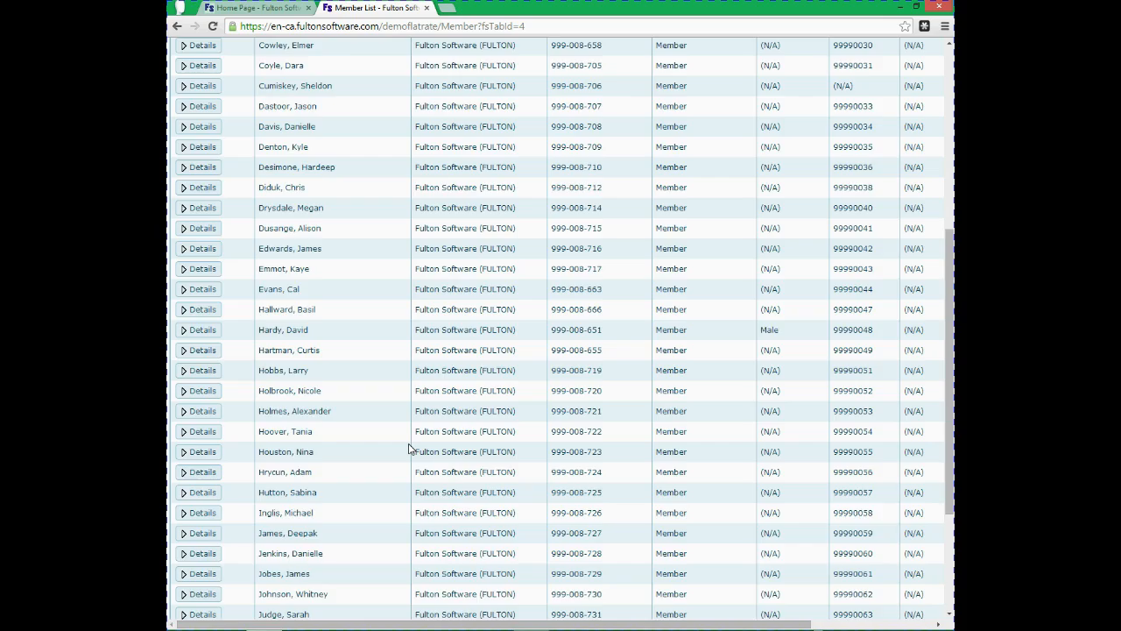
scroll(408, 448, up, 5)
scroll(408, 448, up, 3)
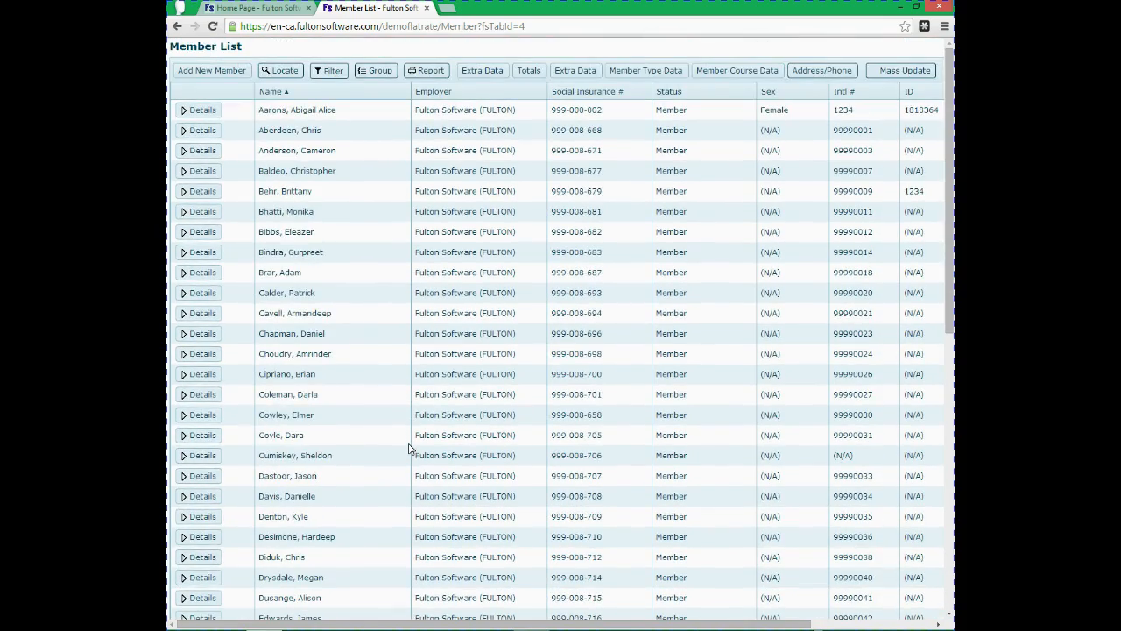
scroll(408, 449, down, 5)
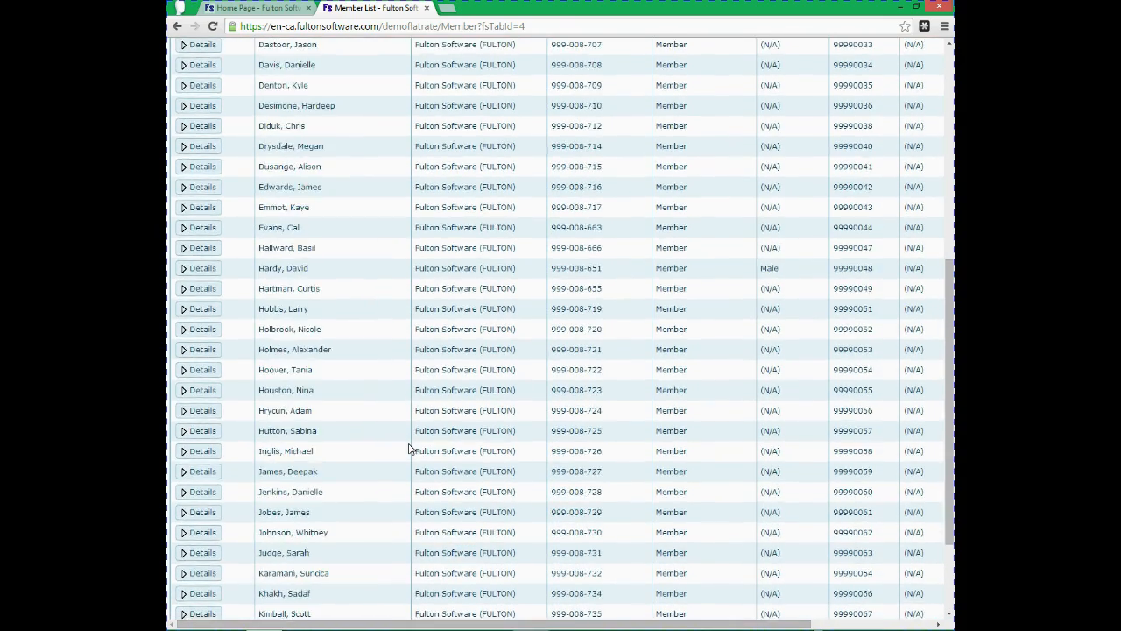
scroll(408, 448, up, 5)
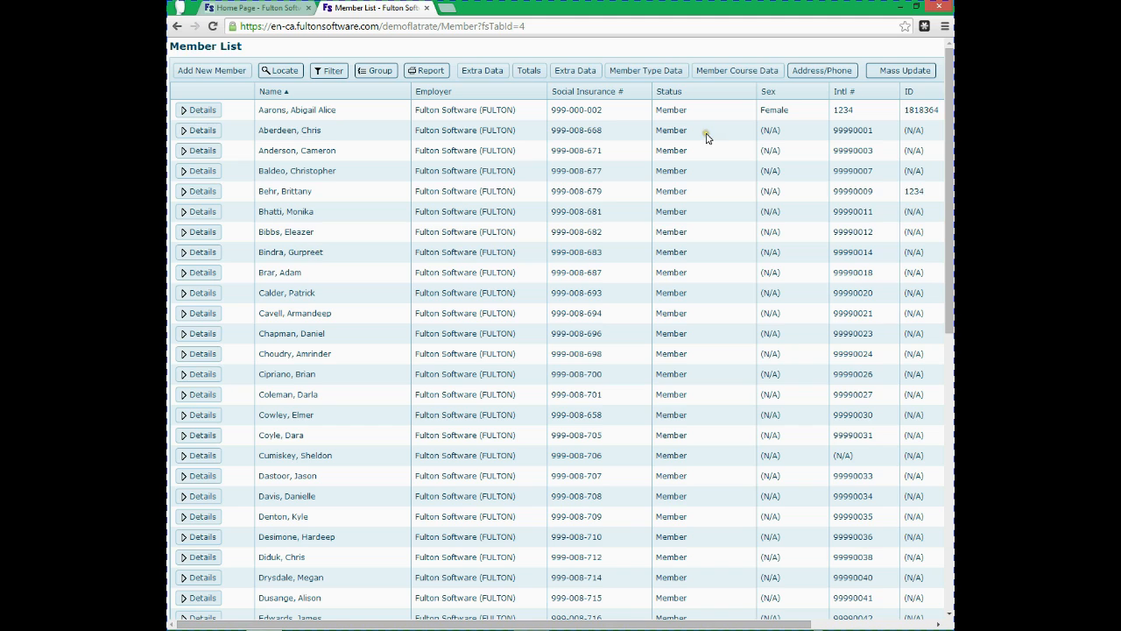
Step: Clear the name sorting and sort the members ascending by Status, with Social Insurance # as the second sort column
click(252, 113)
scroll(288, 104, down, 1)
click(288, 49)
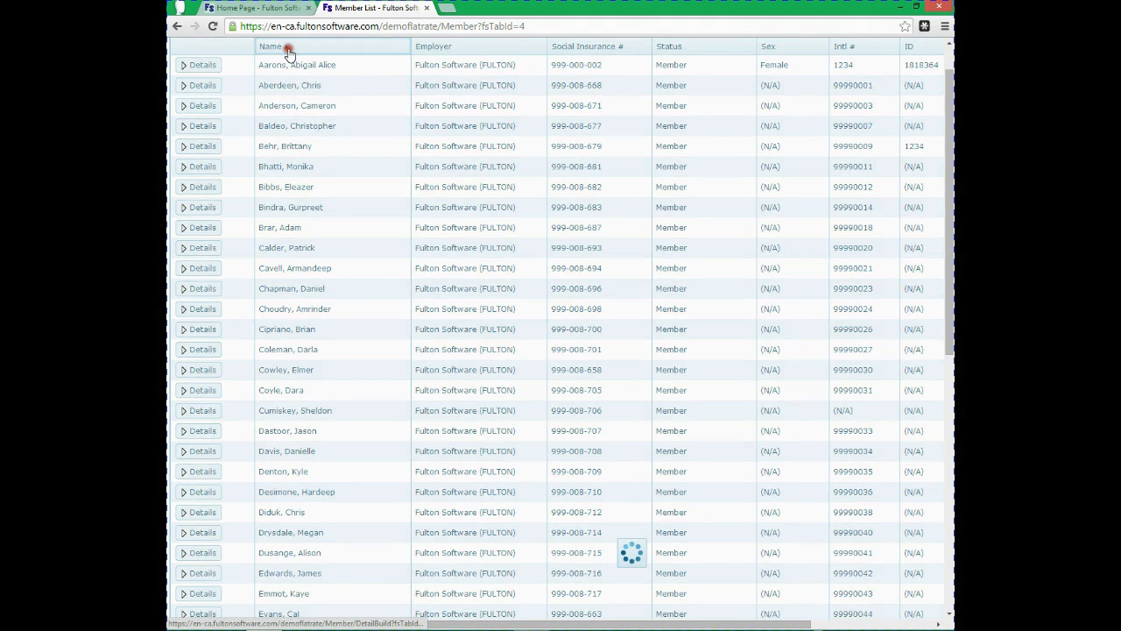
click(288, 48)
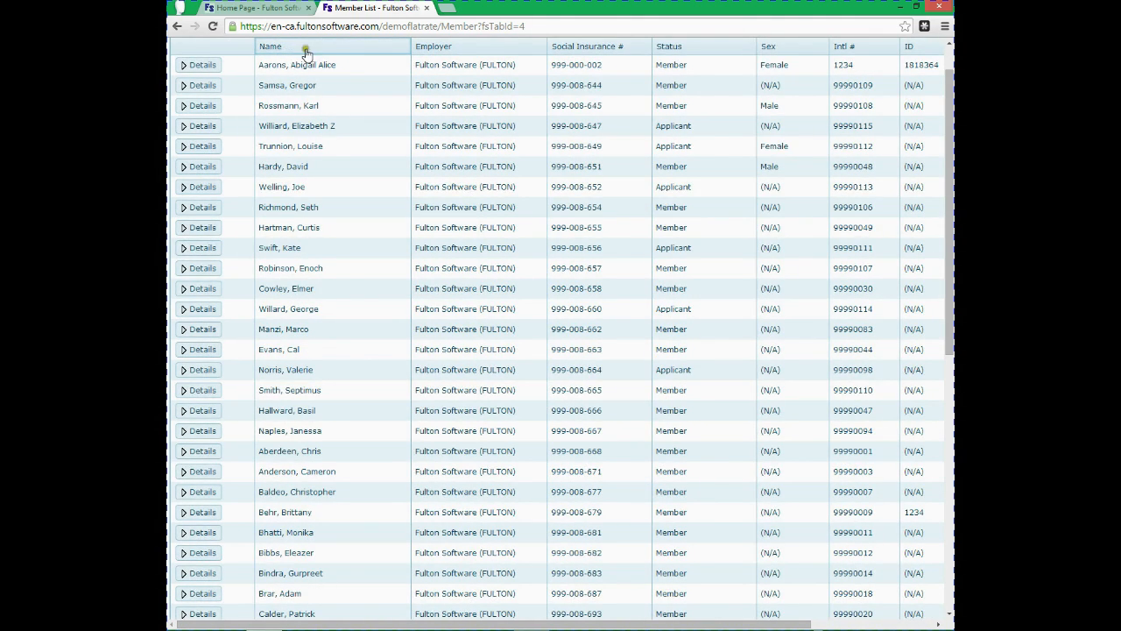
click(673, 49)
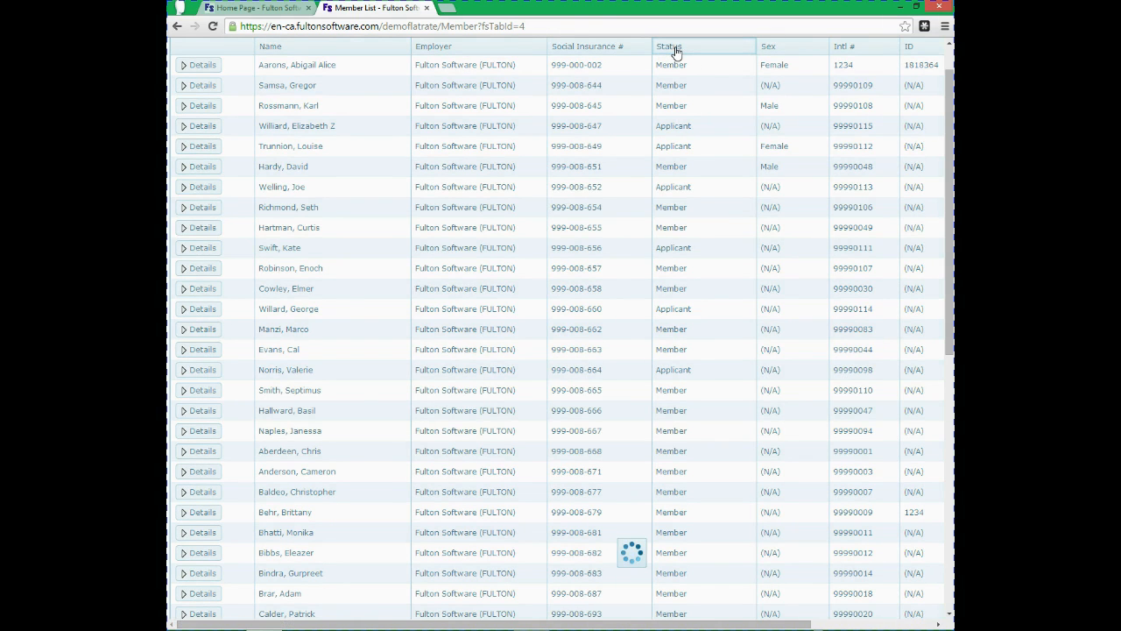
click(593, 55)
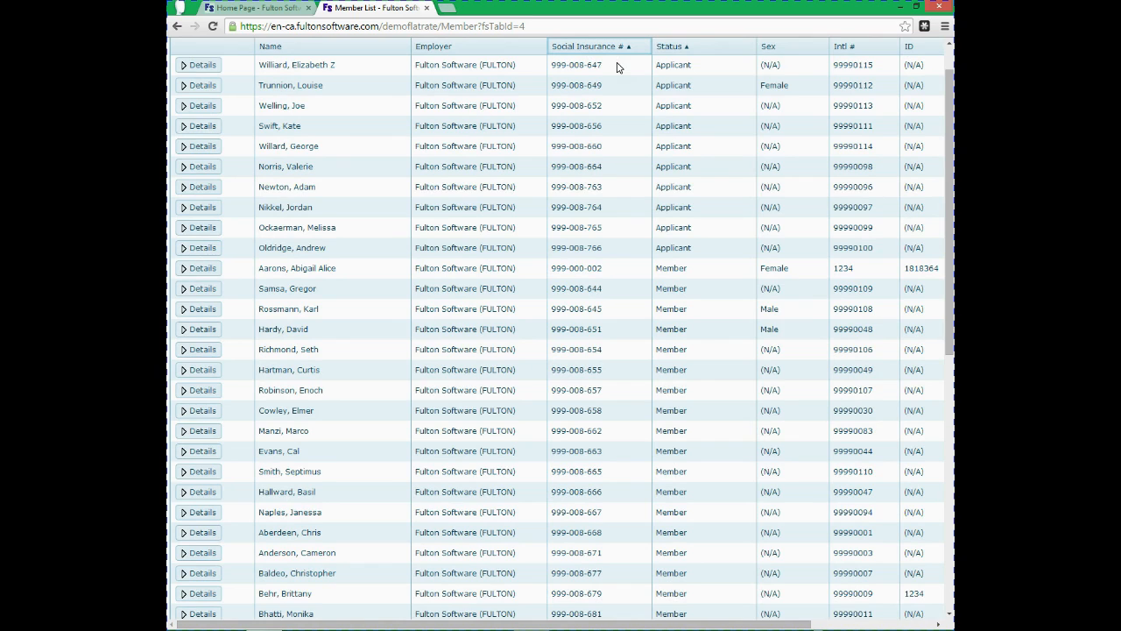
scroll(616, 66, up, 1)
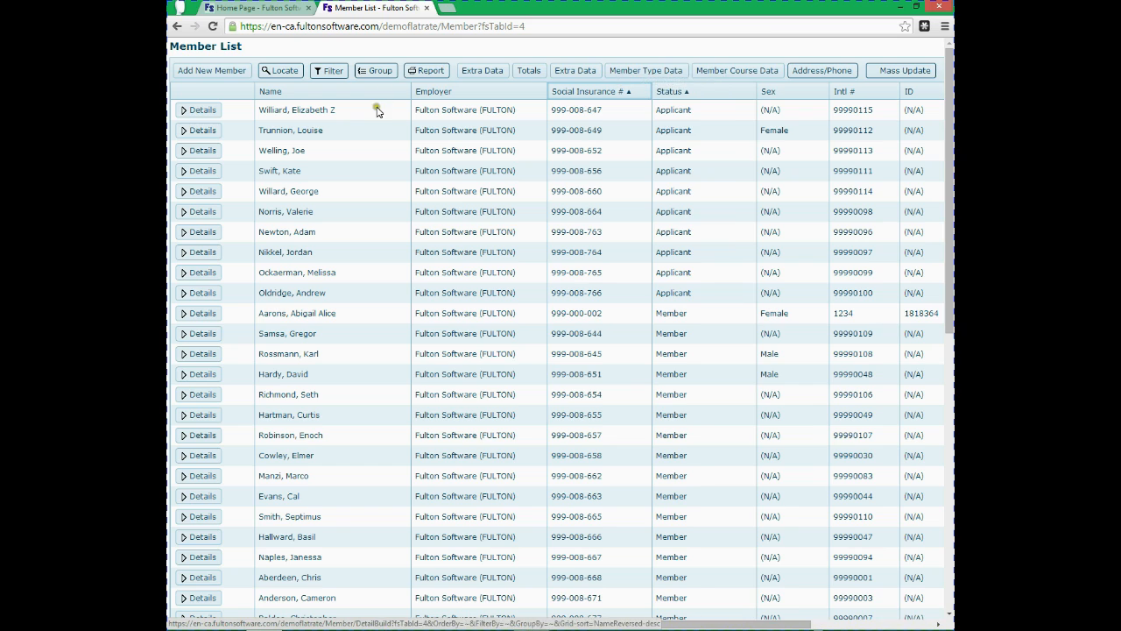
Step: Locate all members without any selection options and enable column filtering on the resulting list
click(291, 75)
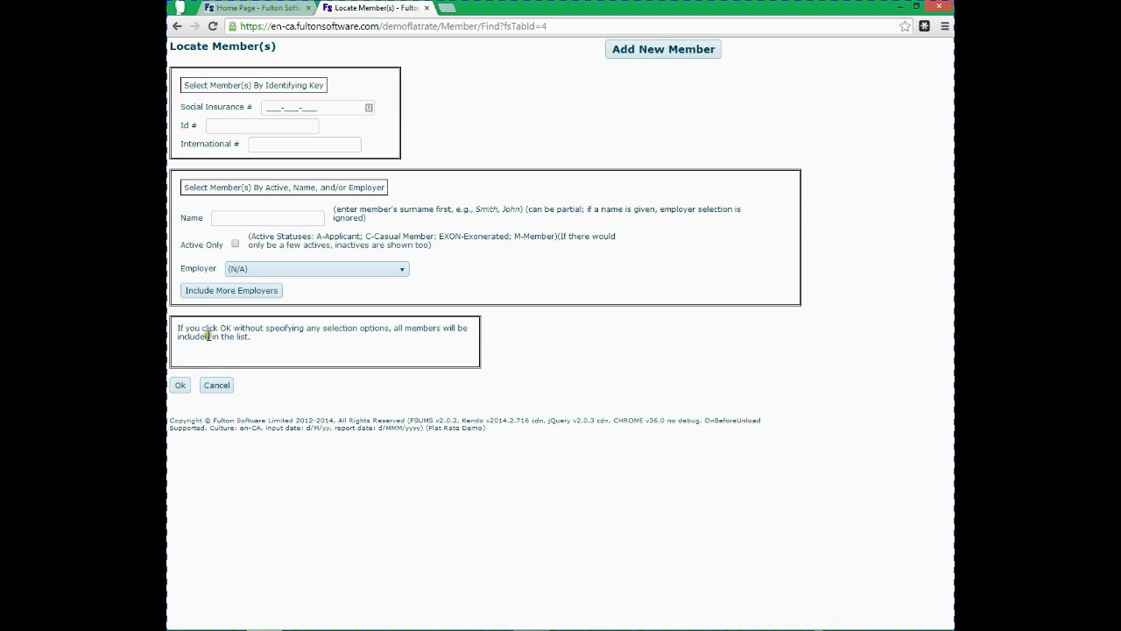
click(181, 385)
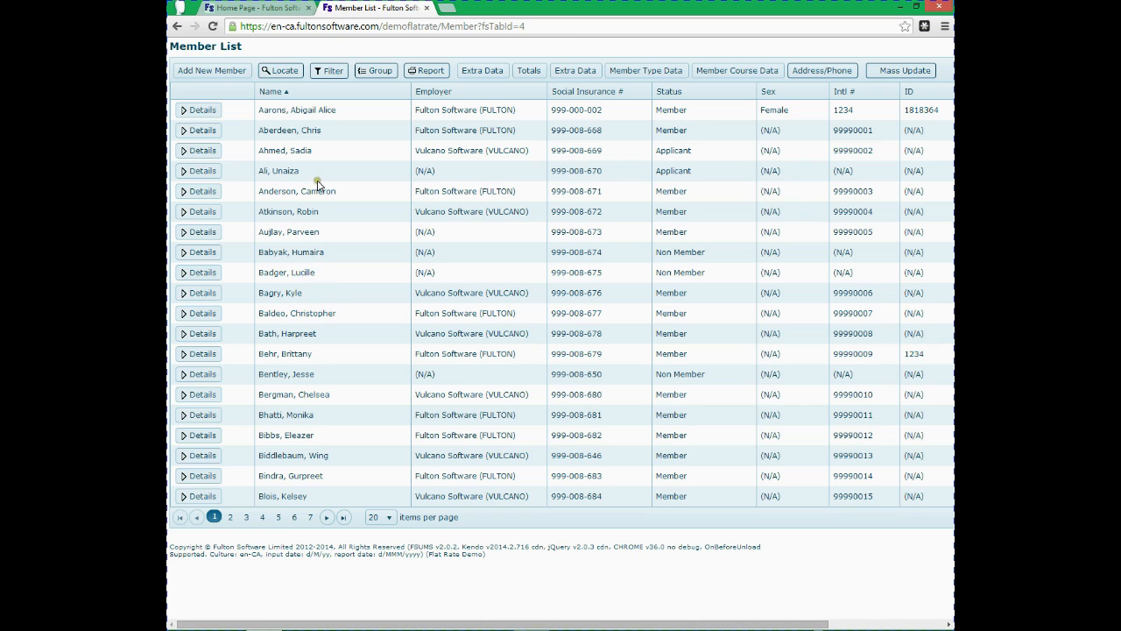
click(327, 74)
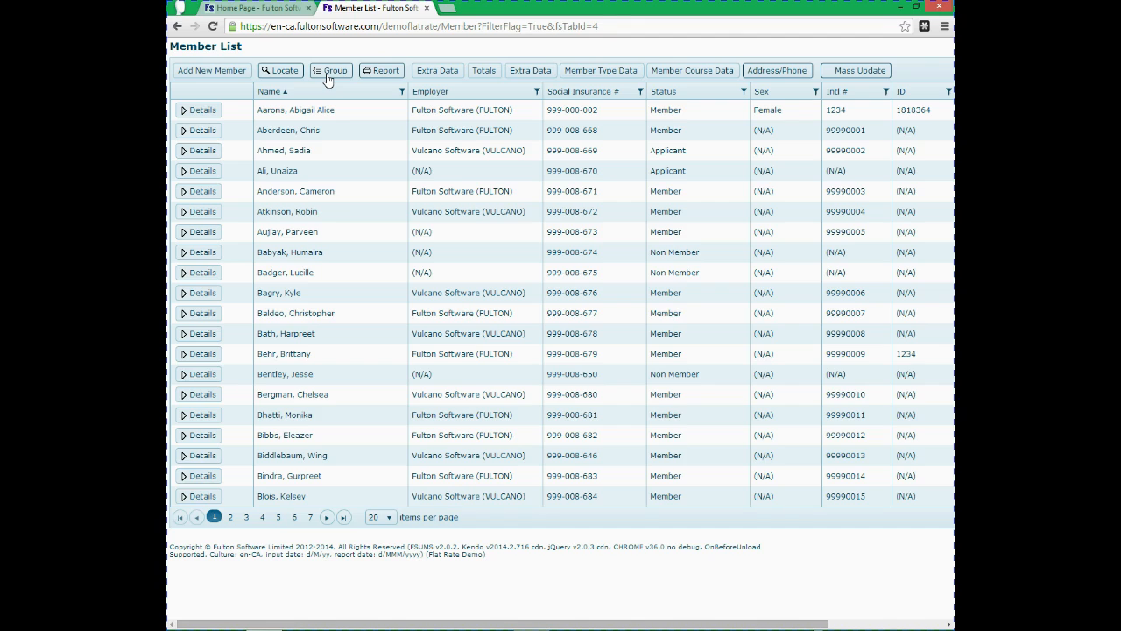
Step: Filter the Name column to members whose name starts with "a"
click(402, 92)
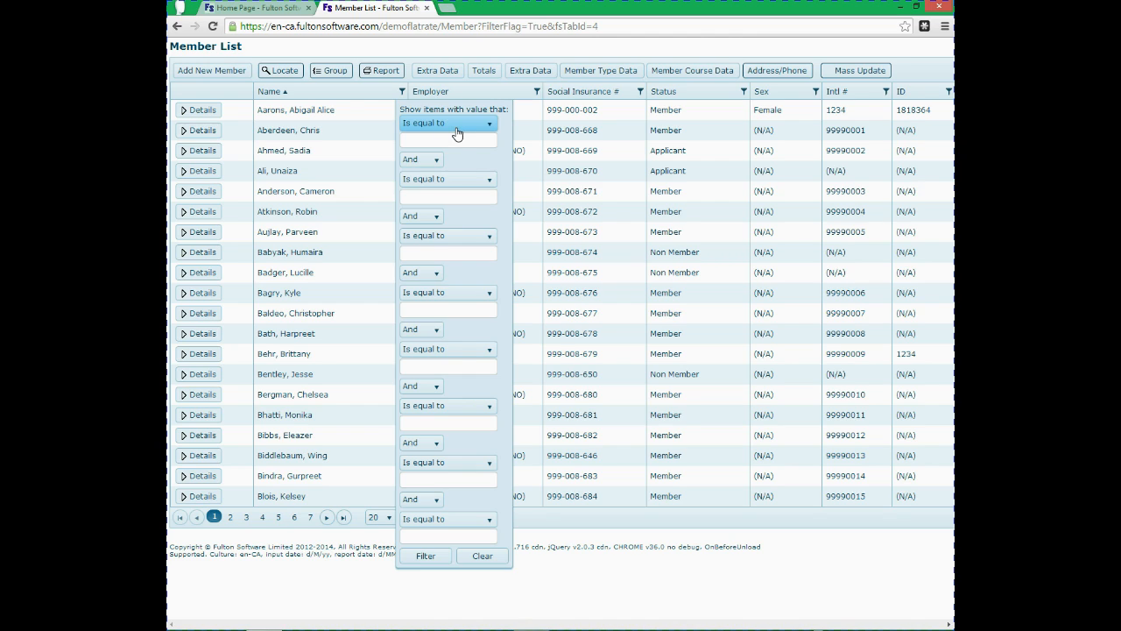
click(457, 132)
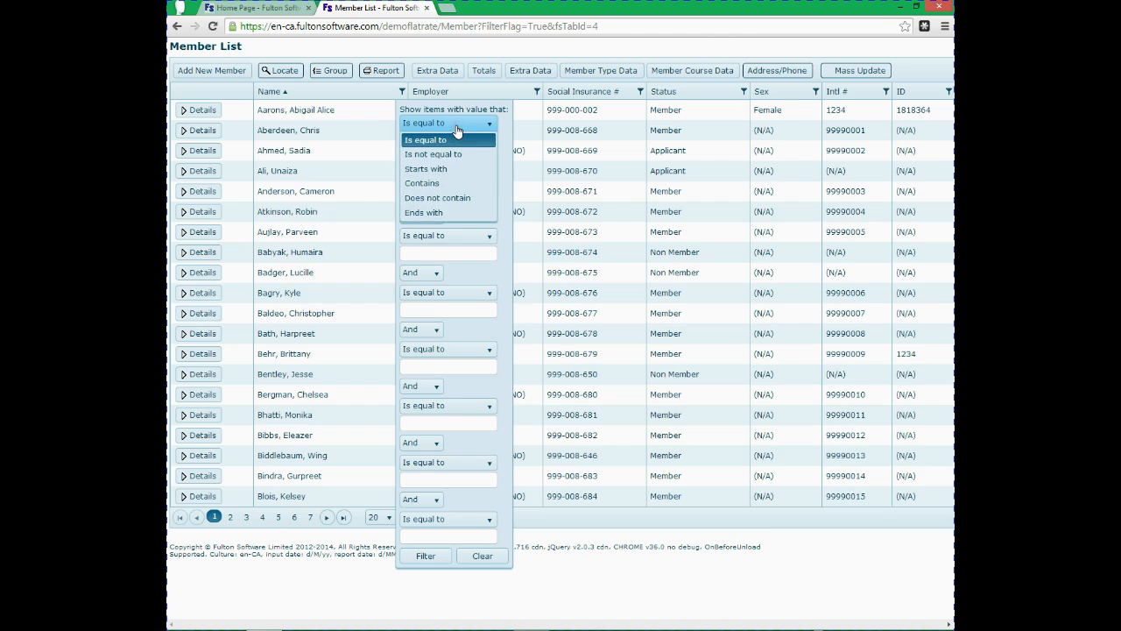
click(455, 167)
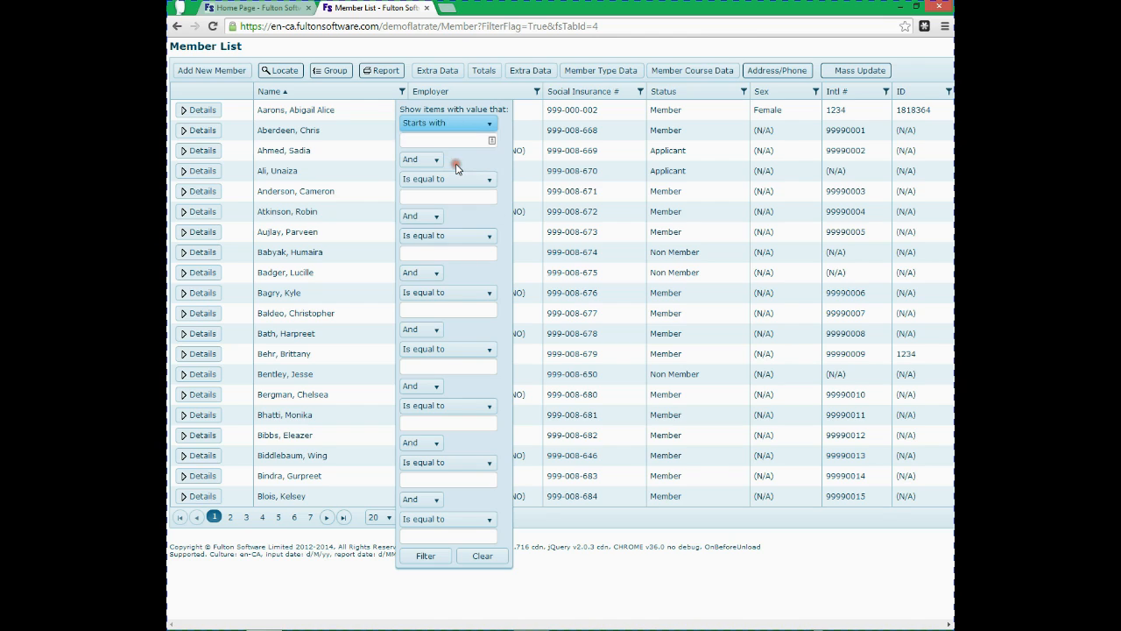
click(445, 141)
click(508, 188)
click(503, 399)
click(425, 557)
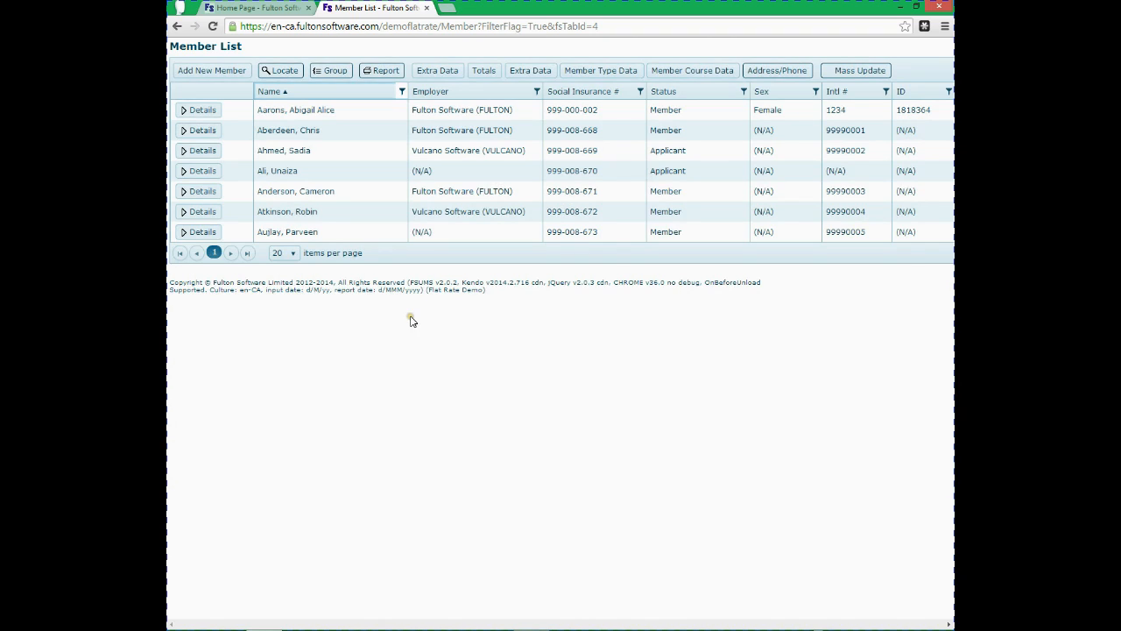
Step: Extend the Name filter with Or conditions so it shows members whose name starts with "a", "b" or "c"
click(401, 92)
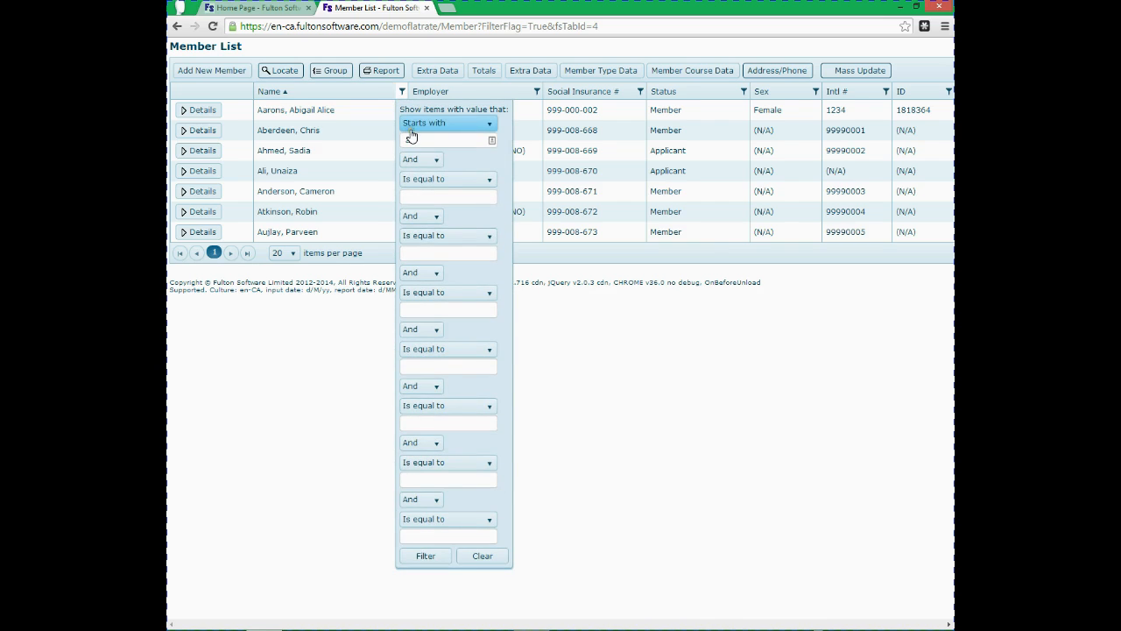
click(423, 161)
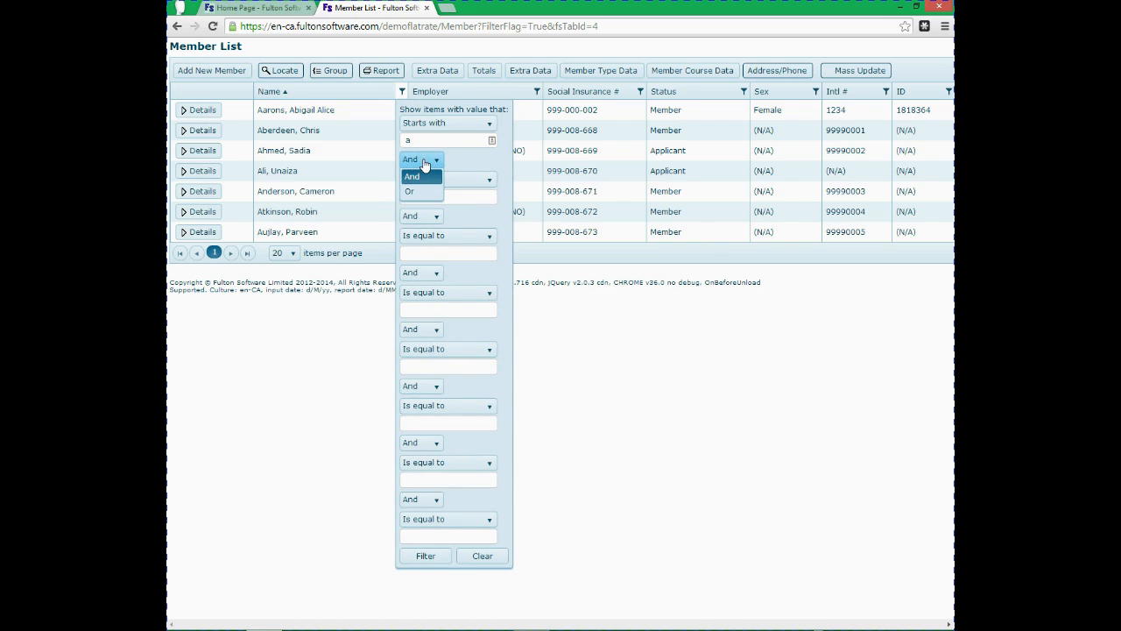
click(427, 191)
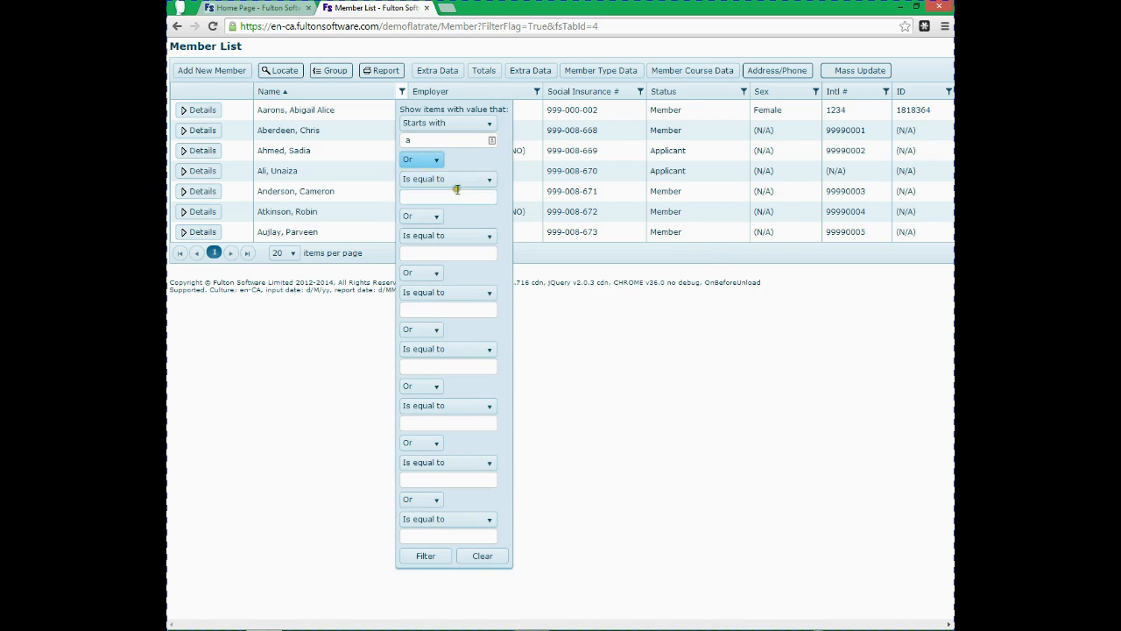
click(455, 181)
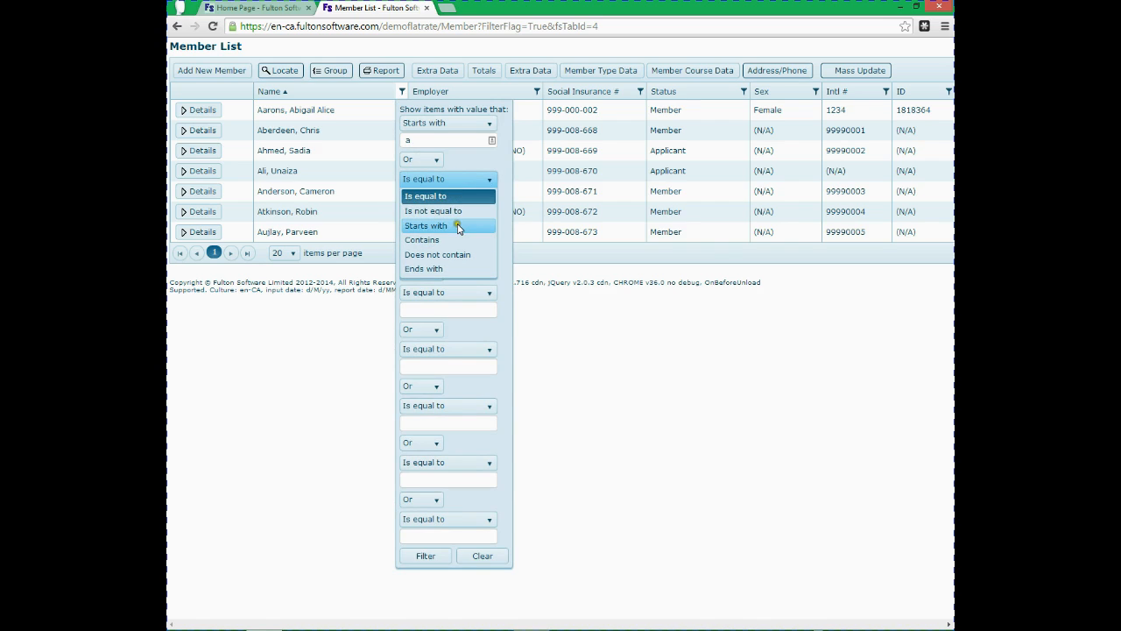
click(457, 225)
click(447, 195)
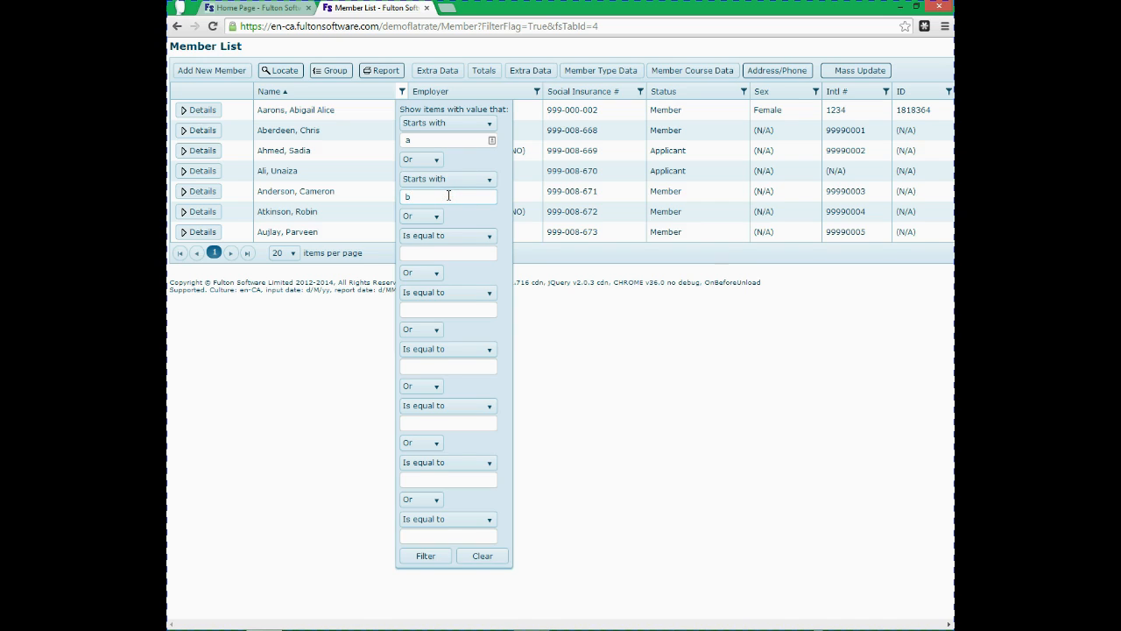
click(431, 236)
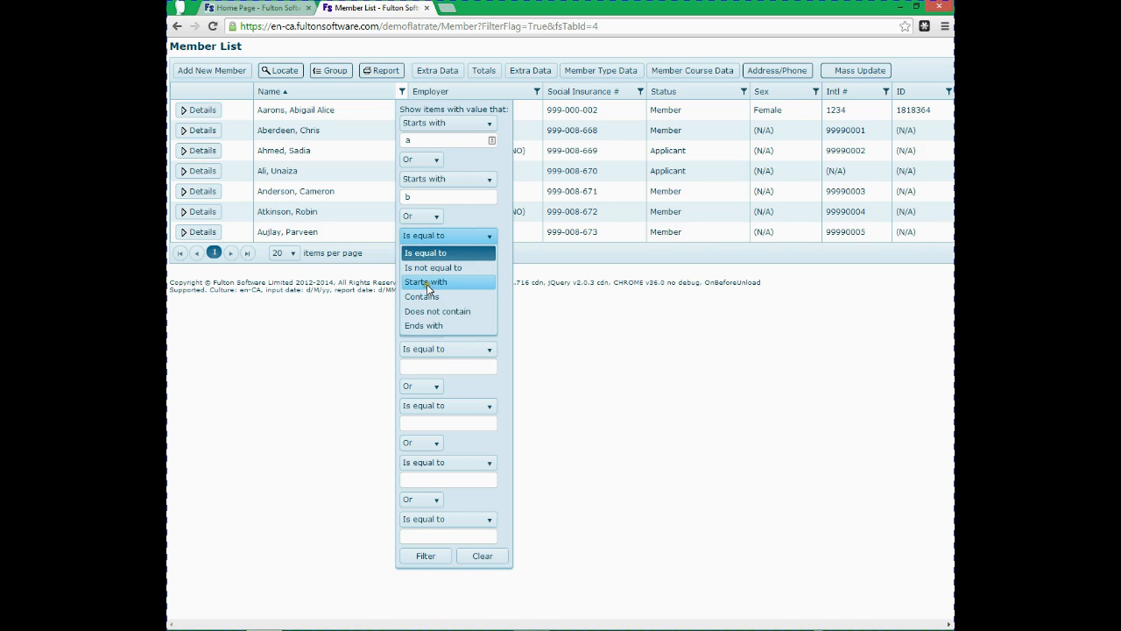
click(426, 282)
click(435, 254)
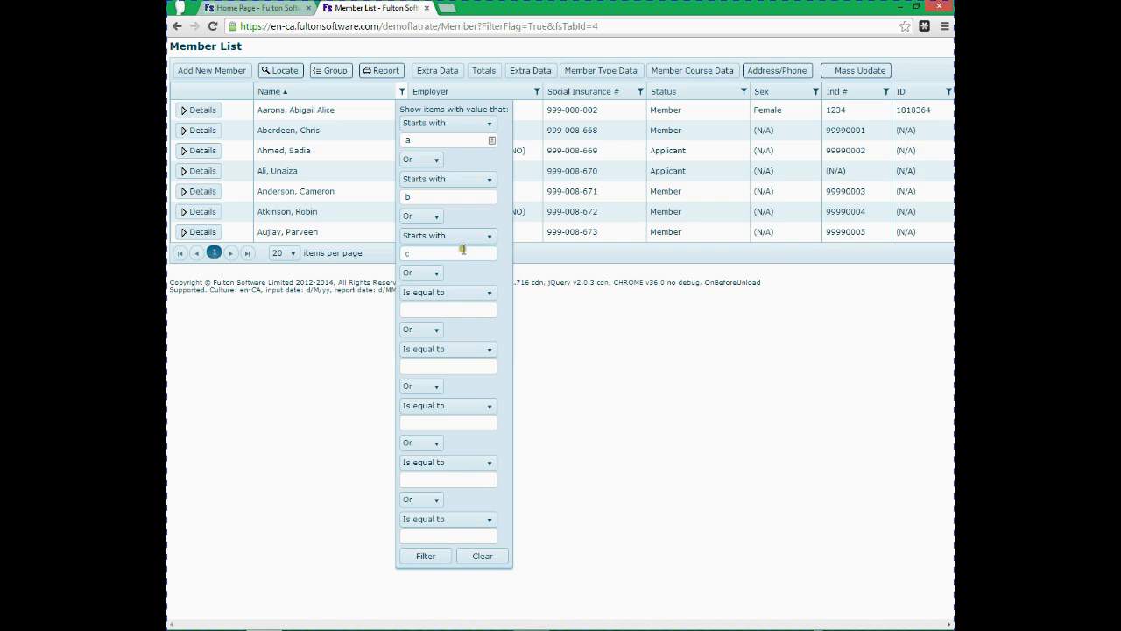
click(429, 557)
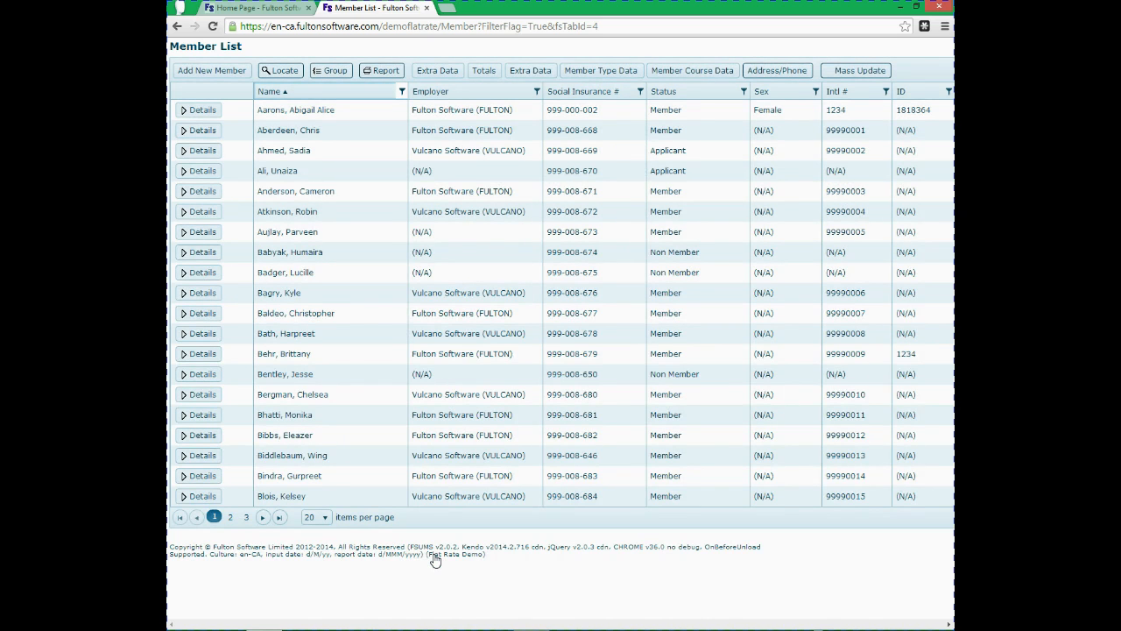
Step: View the second page of filtered members and set the list to 100 items per page
click(230, 518)
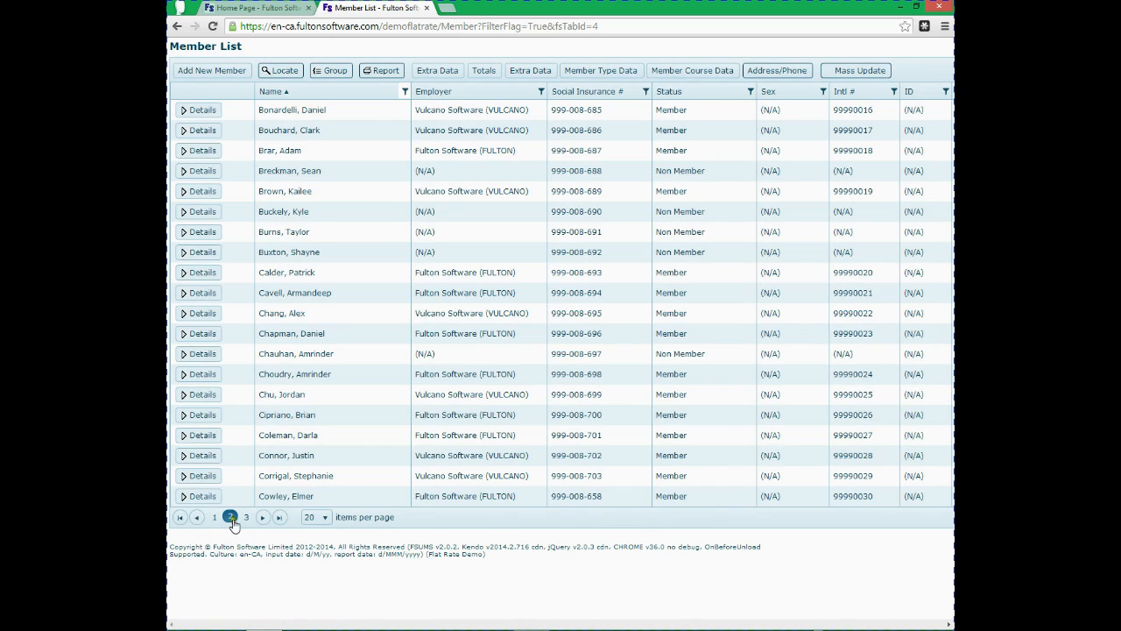
click(325, 517)
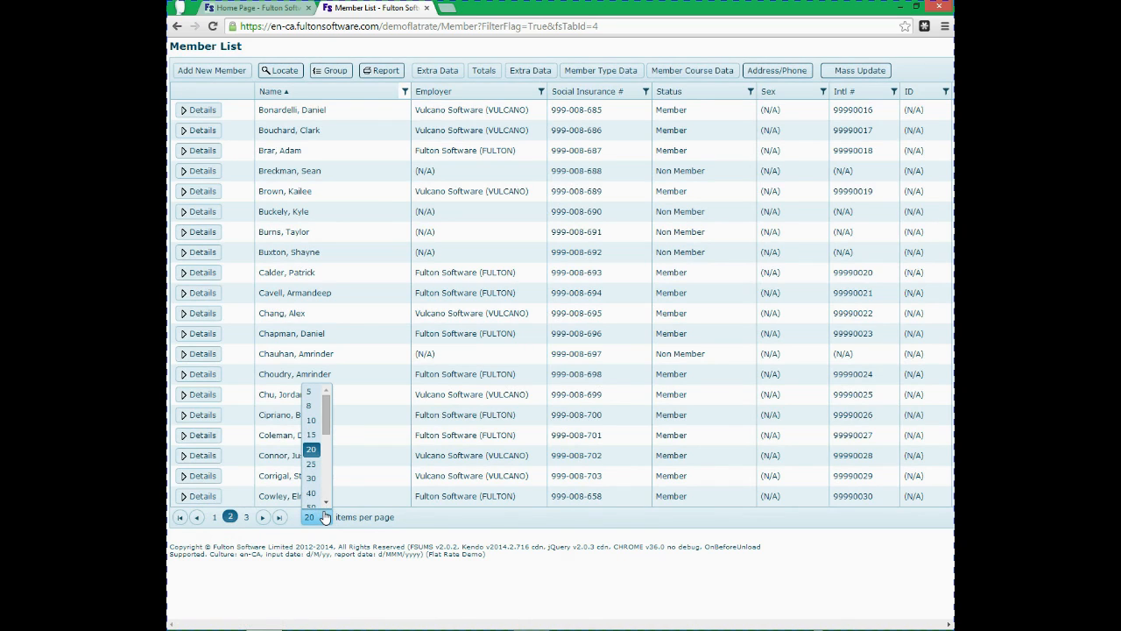
scroll(325, 505, down, 3)
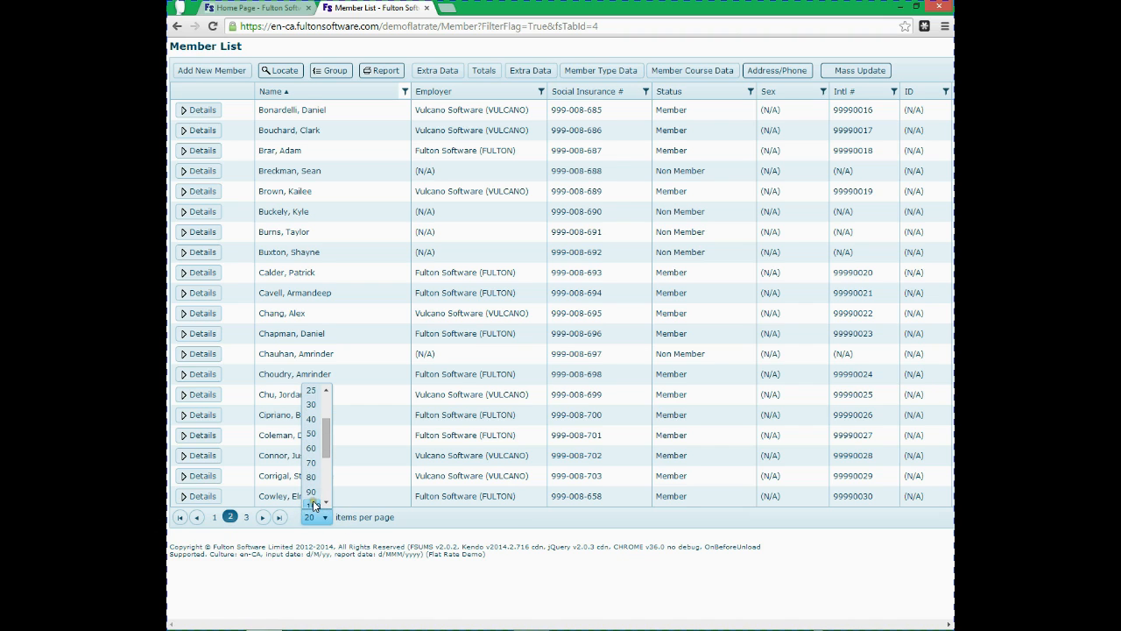
click(313, 500)
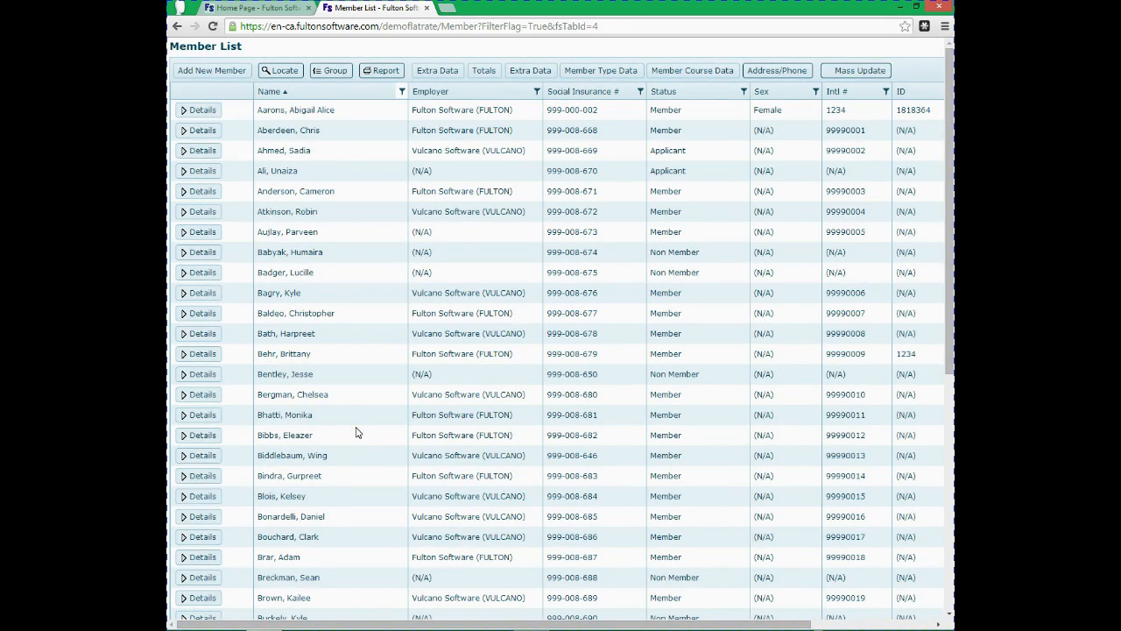
scroll(356, 432, down, 5)
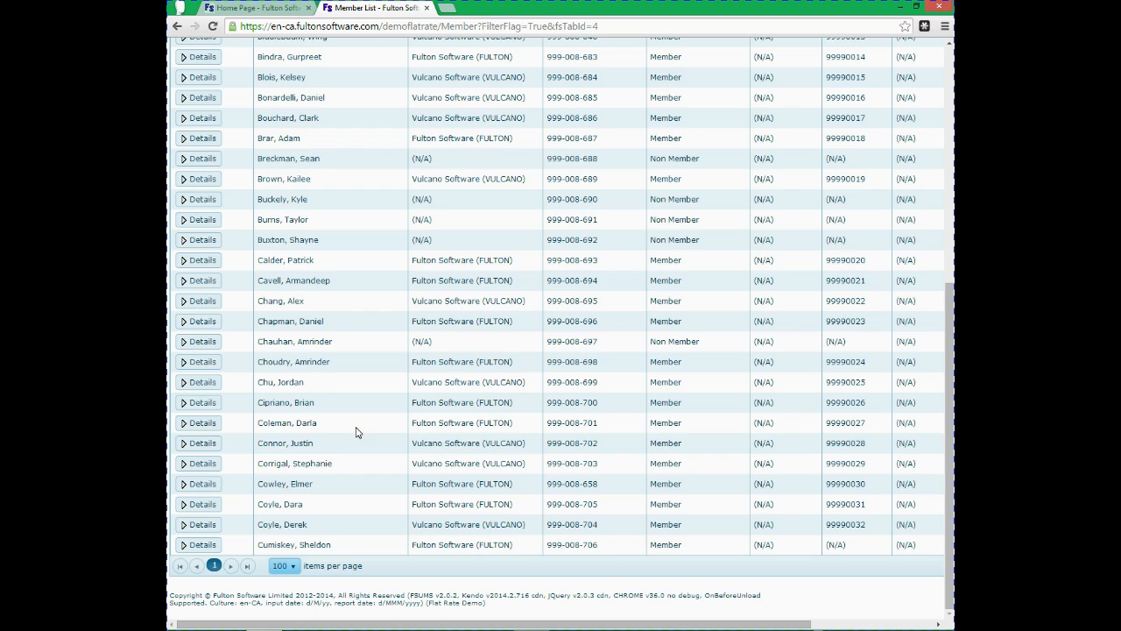
drag(356, 432, 371, 304)
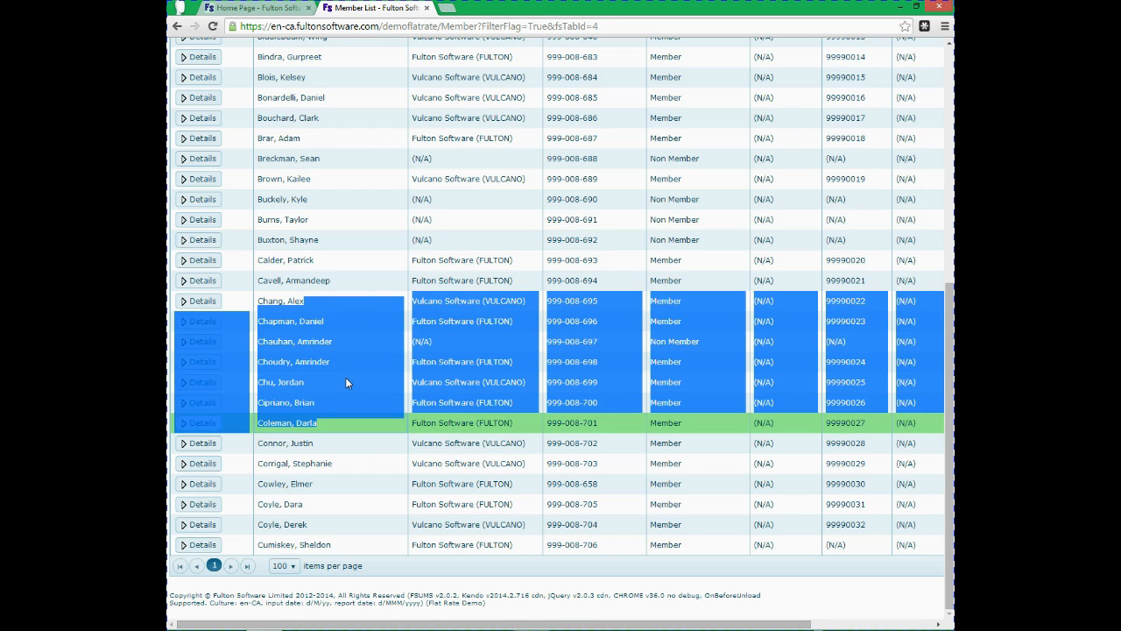
Step: Clear all conditions from the Name column filter
scroll(304, 441, up, 5)
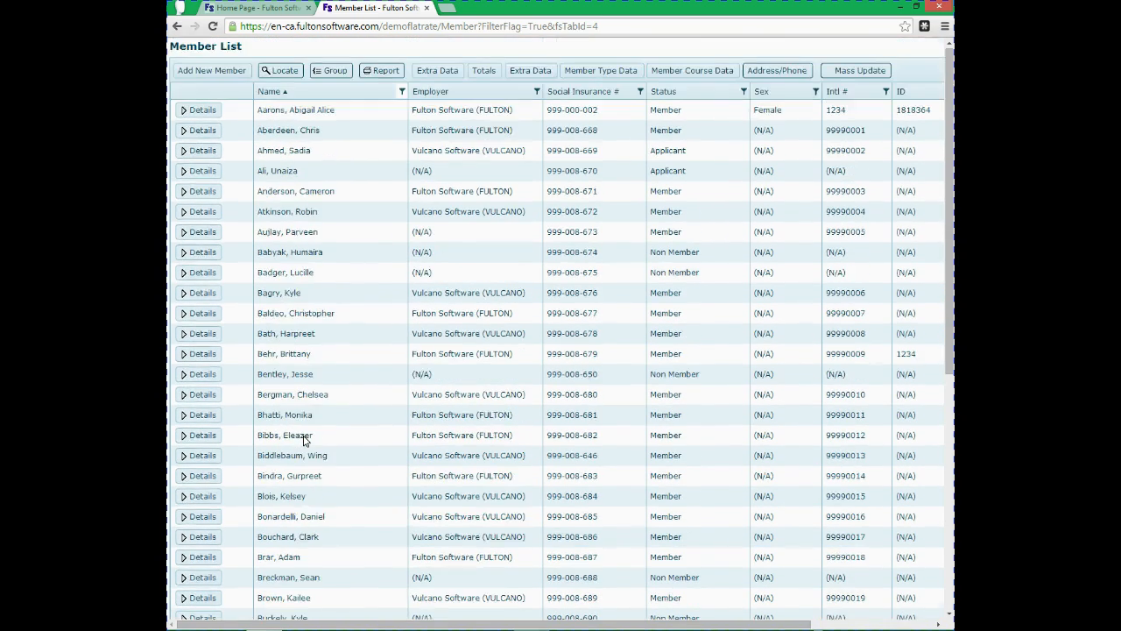
click(297, 251)
click(331, 192)
click(376, 132)
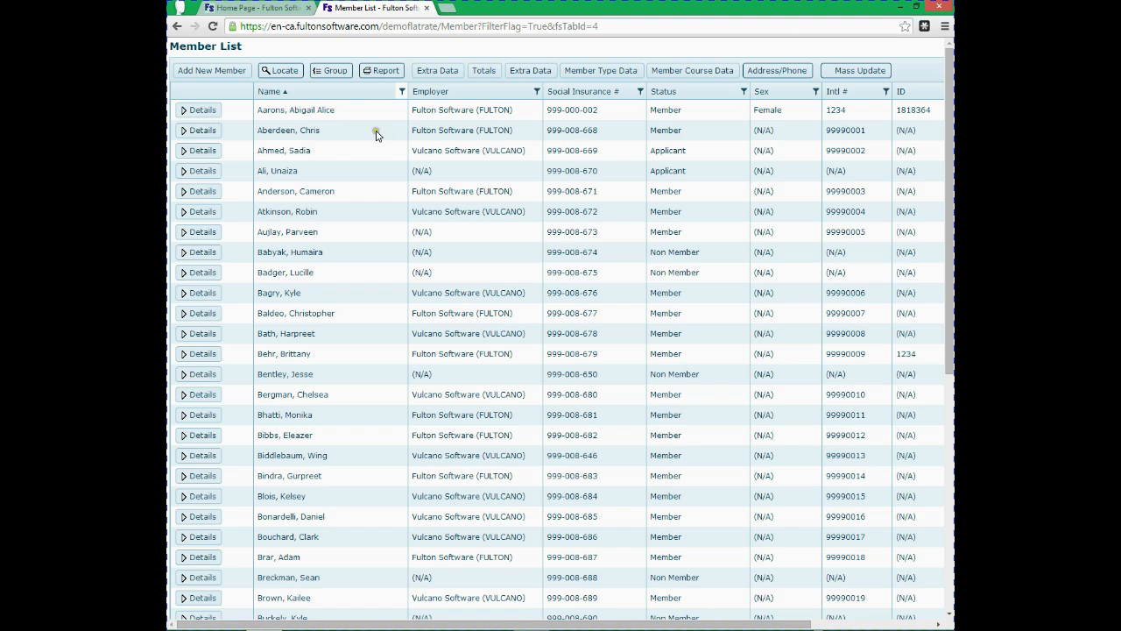
click(400, 92)
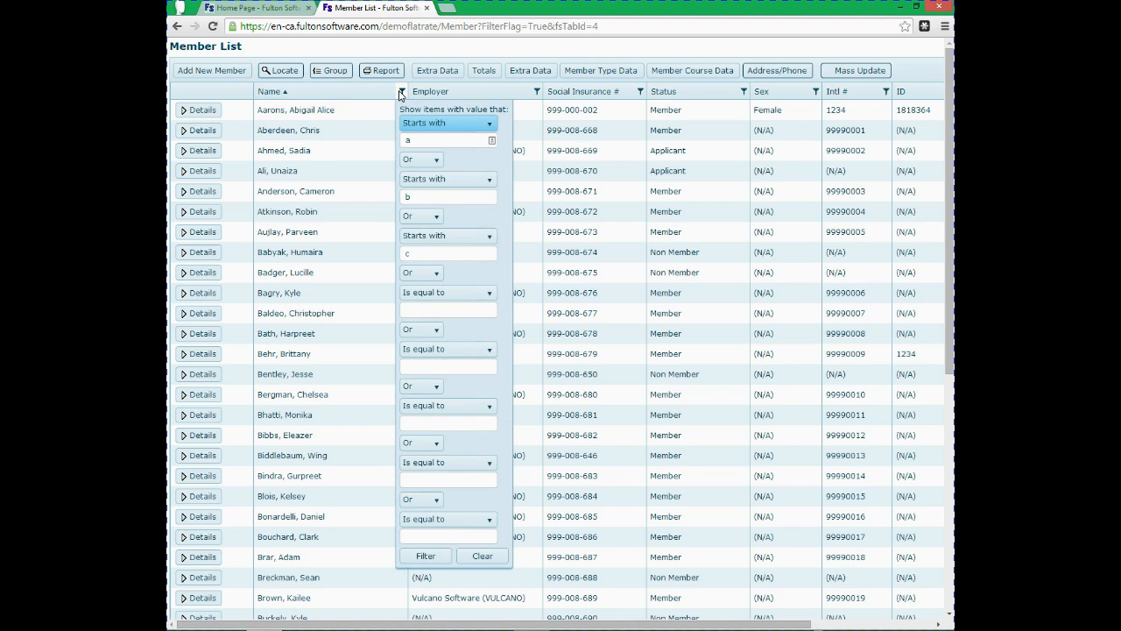
click(493, 557)
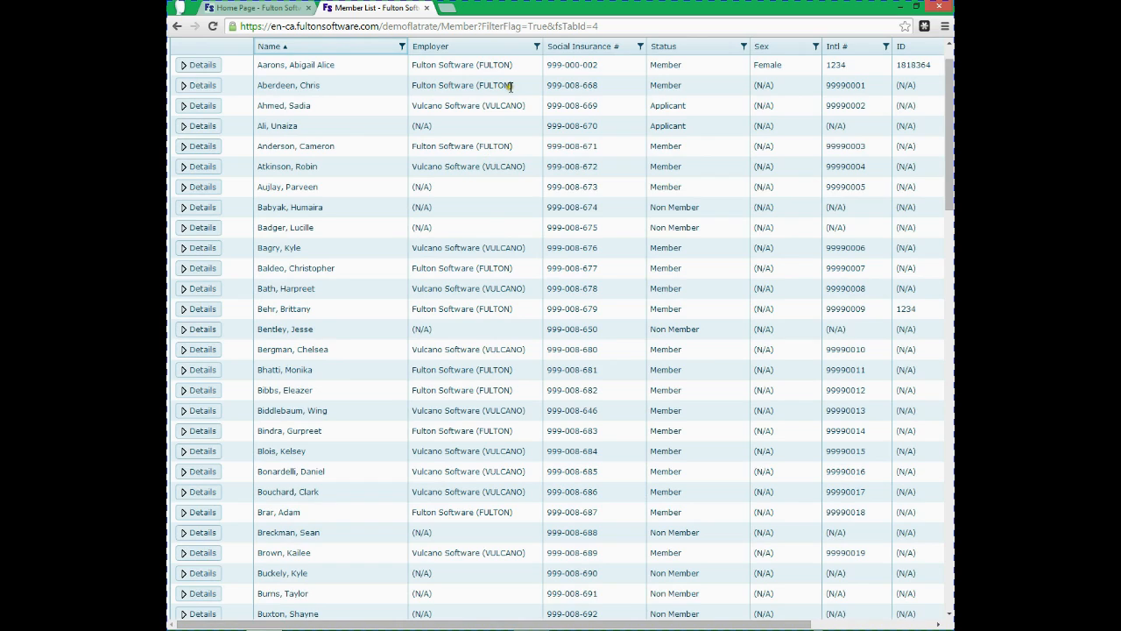
Step: Filter the Employer column to members whose employer equals Fulton Software (FULTON) or Vulcano Software (VULCANO)
click(537, 47)
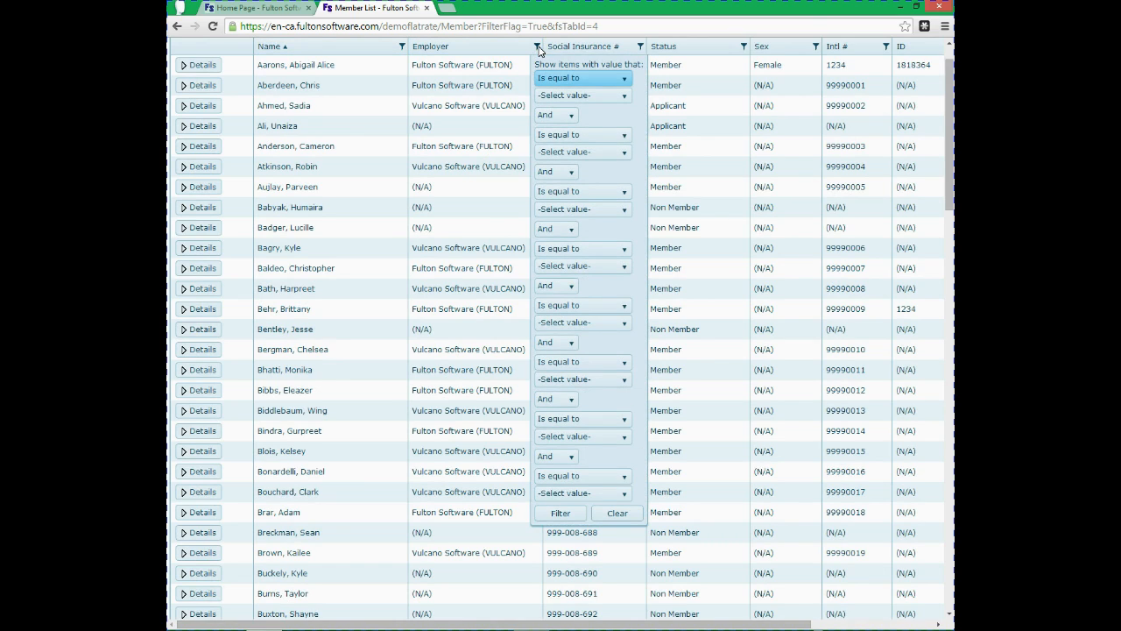
click(577, 95)
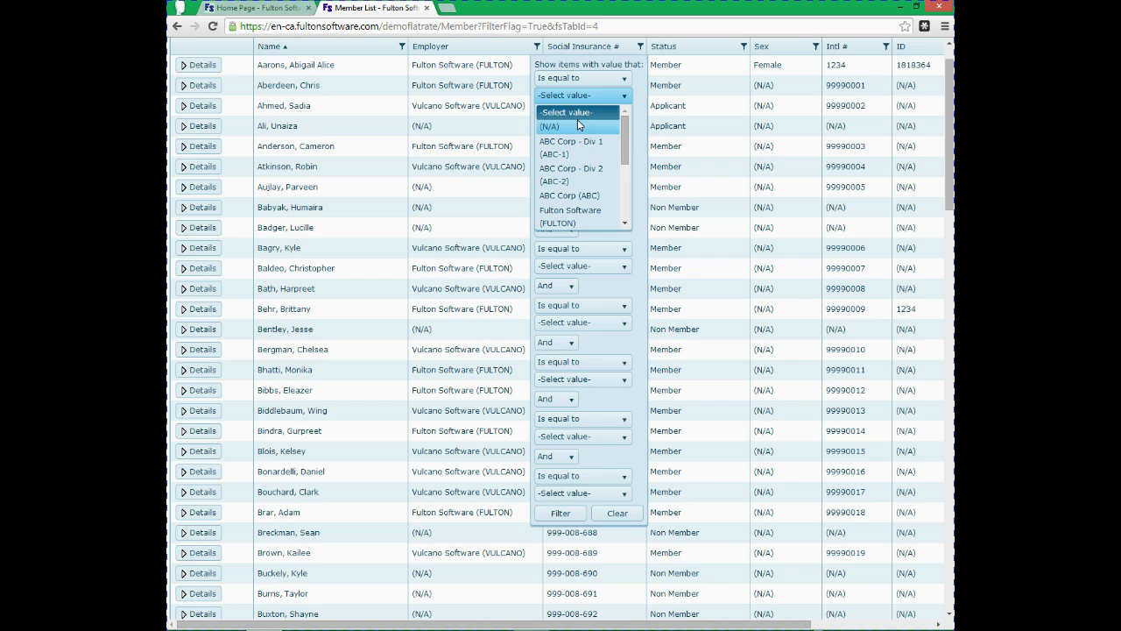
click(596, 211)
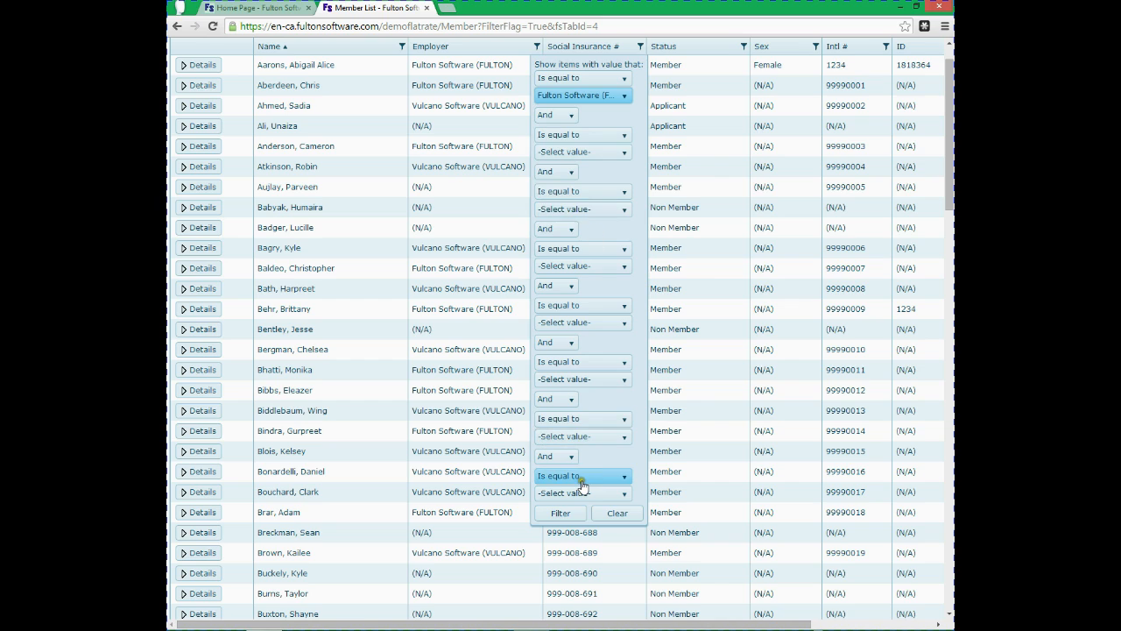
click(562, 118)
click(562, 147)
click(600, 152)
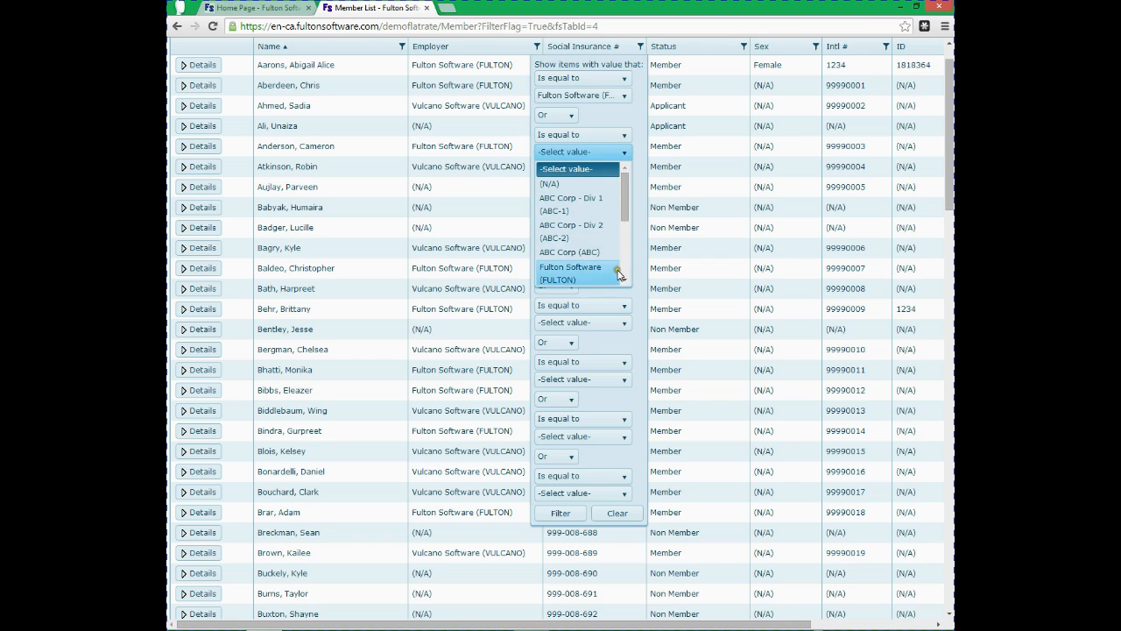
click(626, 281)
click(626, 280)
click(580, 253)
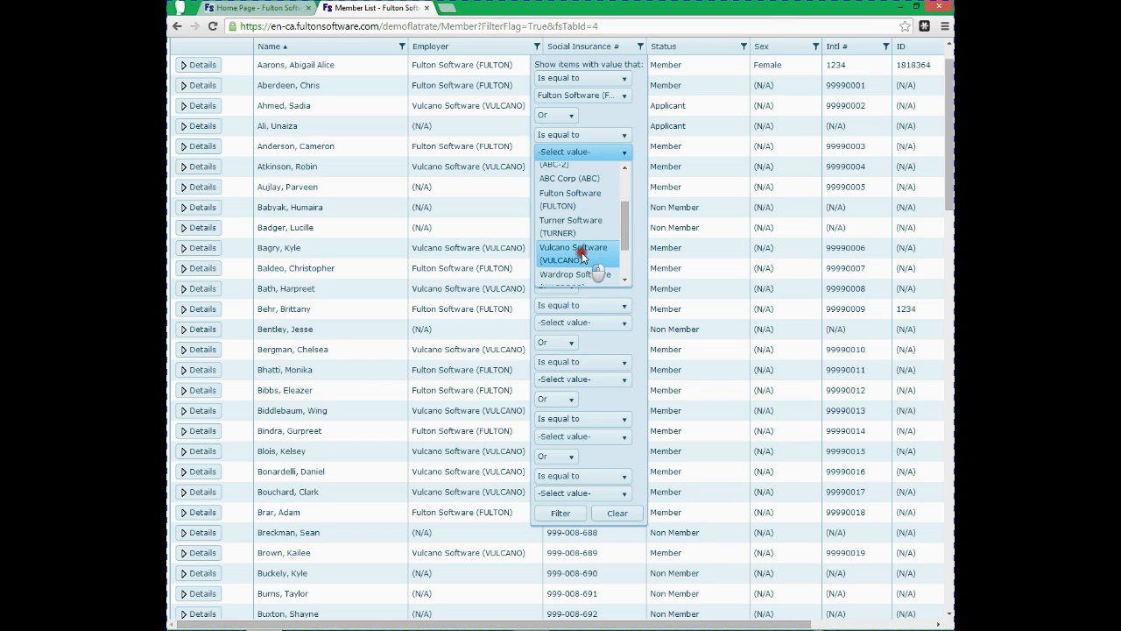
click(561, 515)
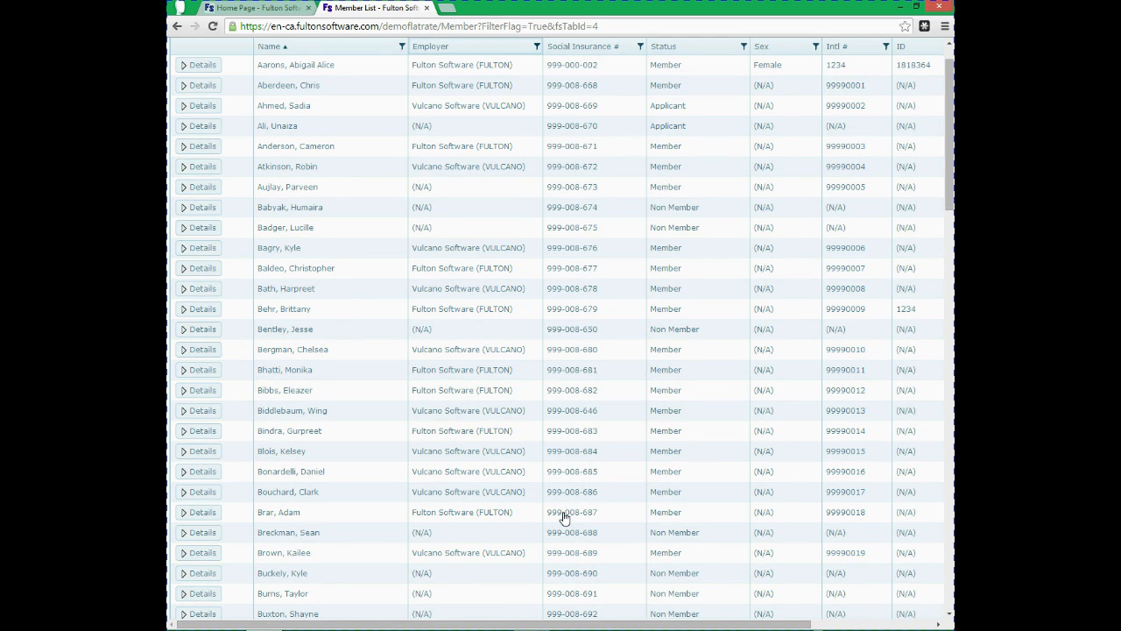
scroll(563, 519, up, 1)
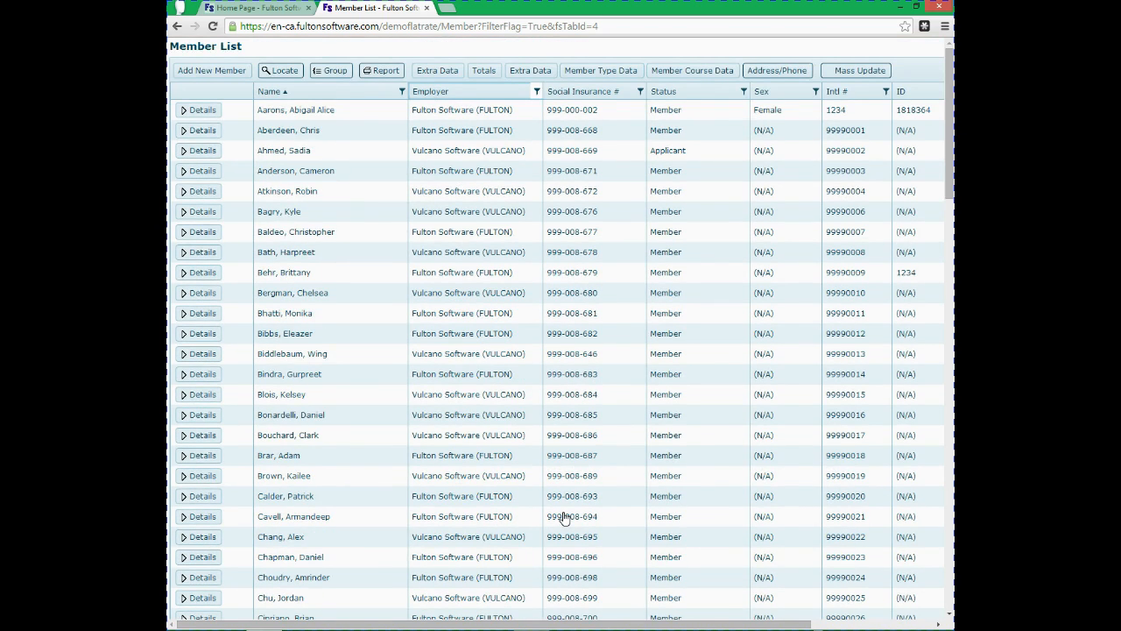
Step: Combine the Employer filter with a Name filter for members whose name starts with "a"
click(402, 92)
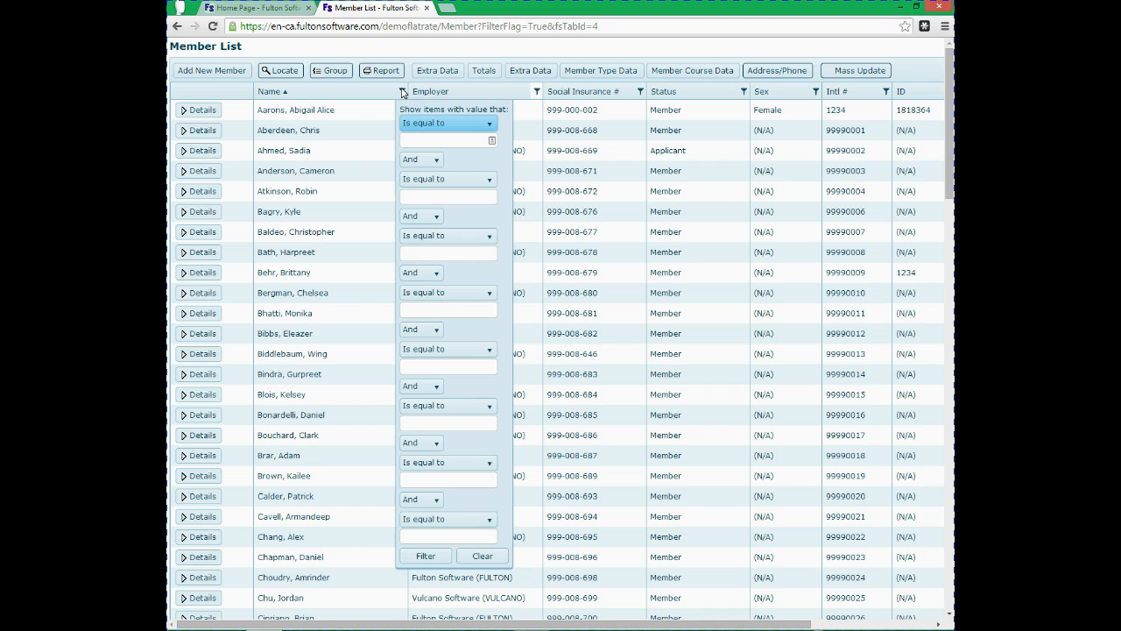
click(440, 124)
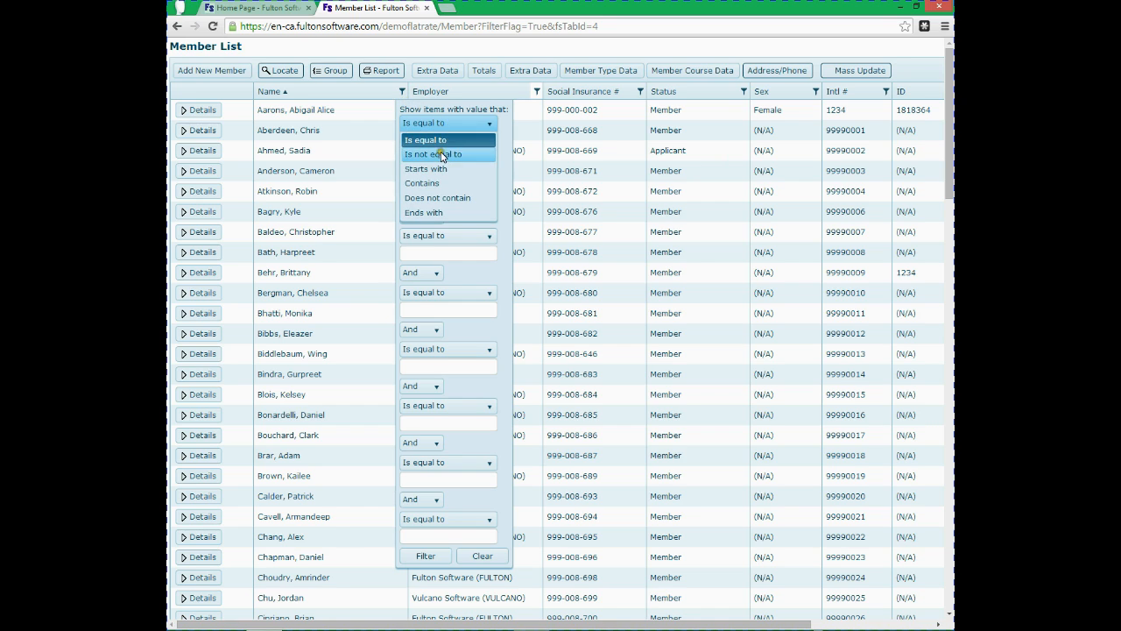
click(443, 168)
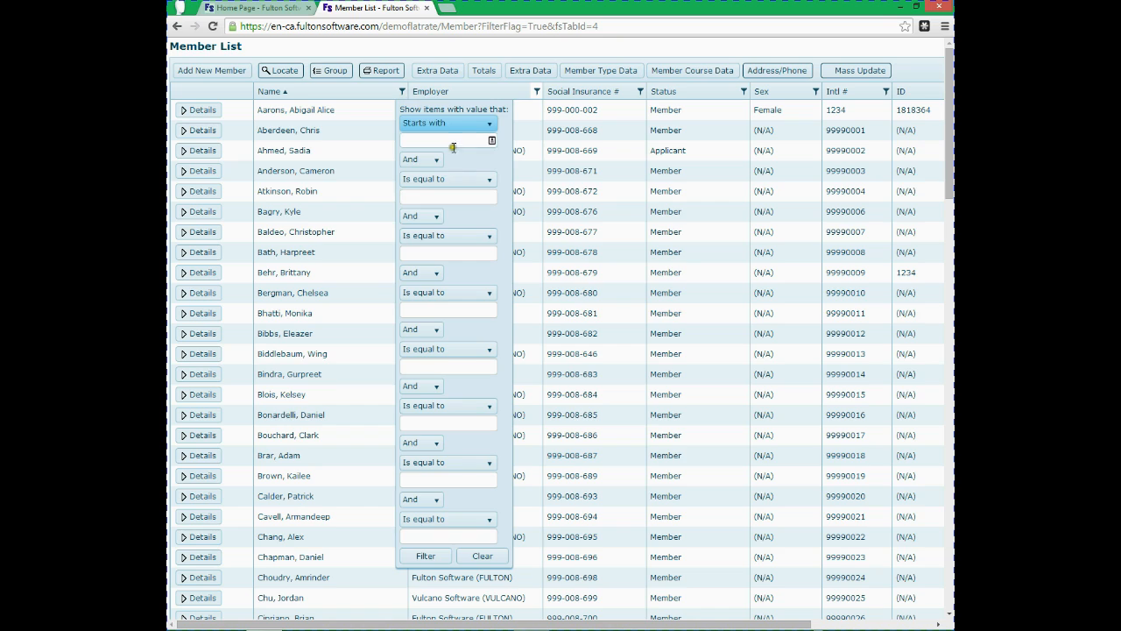
click(452, 140)
text(a)
click(483, 550)
click(427, 557)
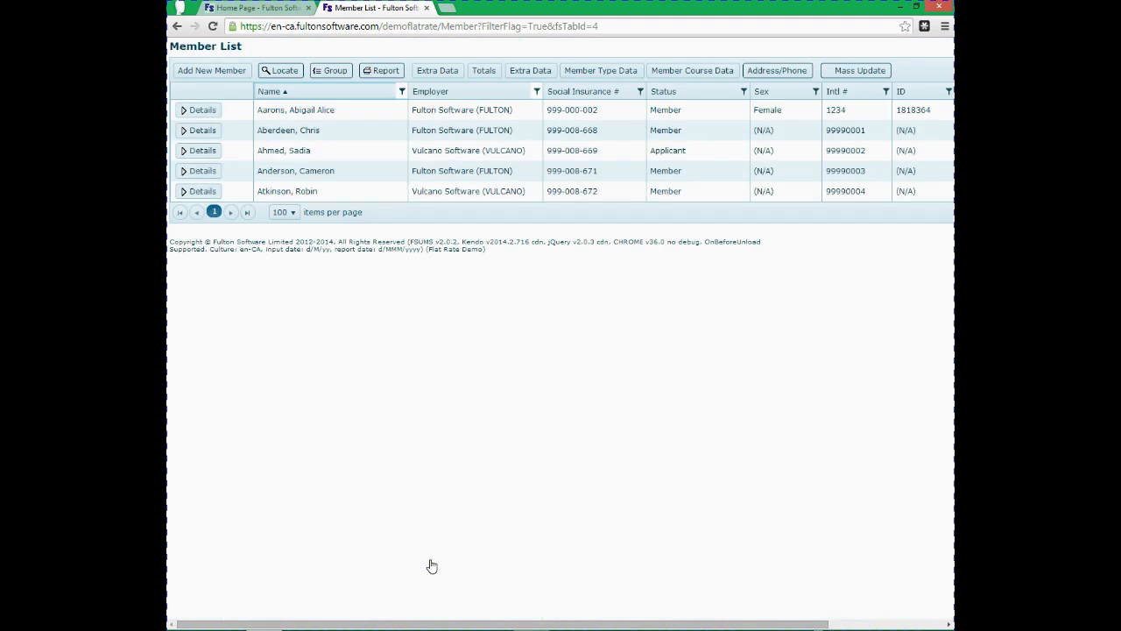
Step: Remove the "a" condition from the Name column while keeping the Employer filter
click(403, 191)
click(402, 153)
click(334, 152)
click(402, 91)
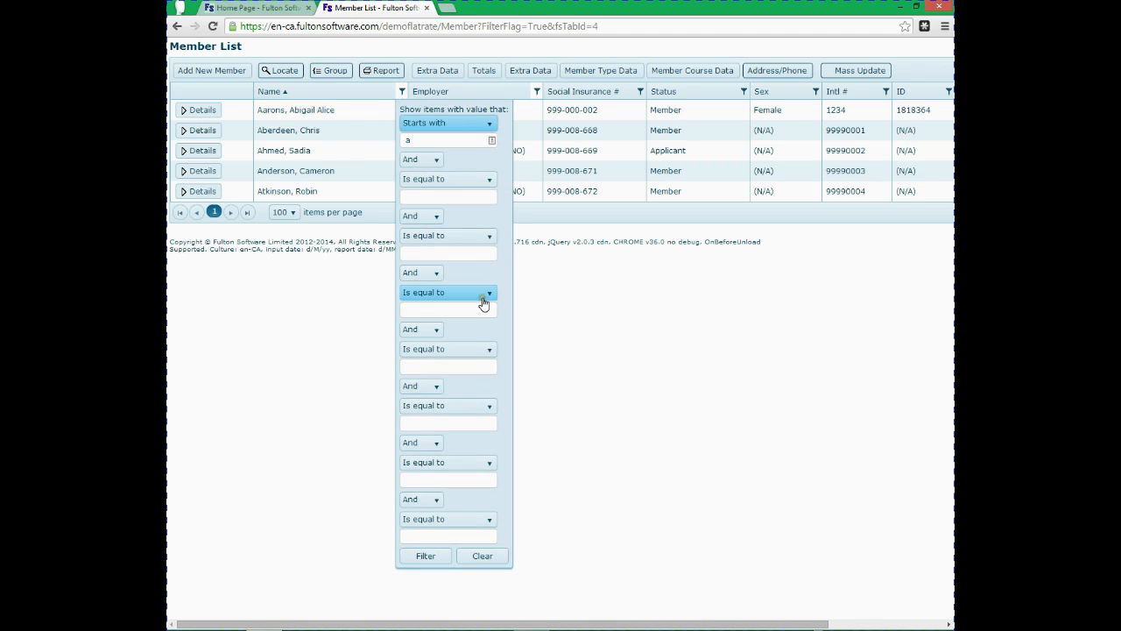
click(482, 556)
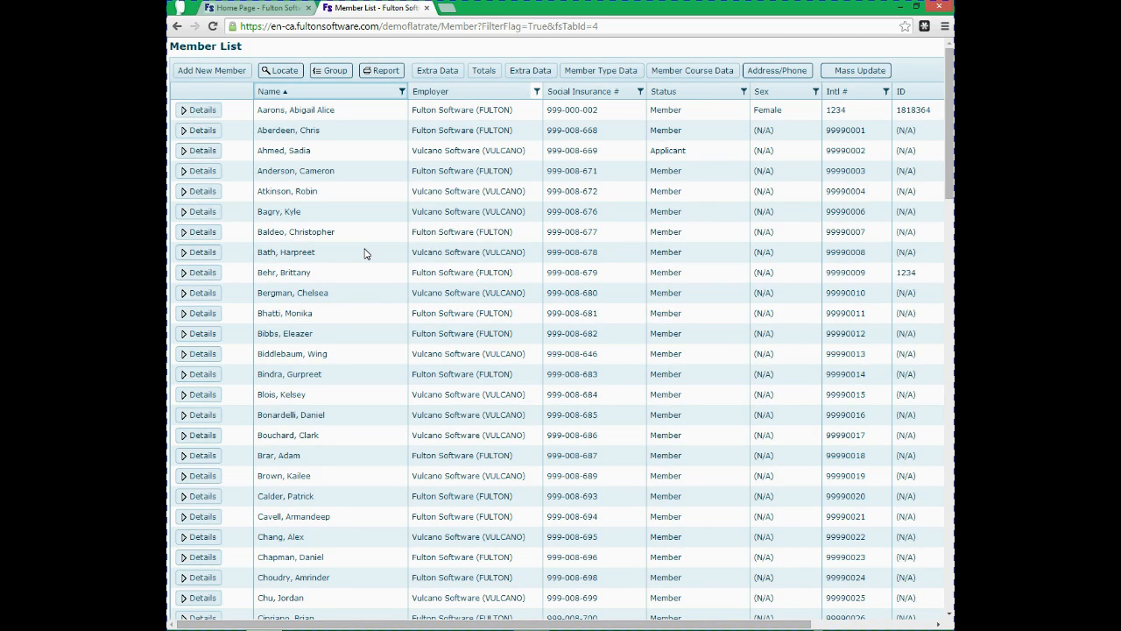
Step: Turn on grouping for the member list and group the members by the Employer column
click(331, 73)
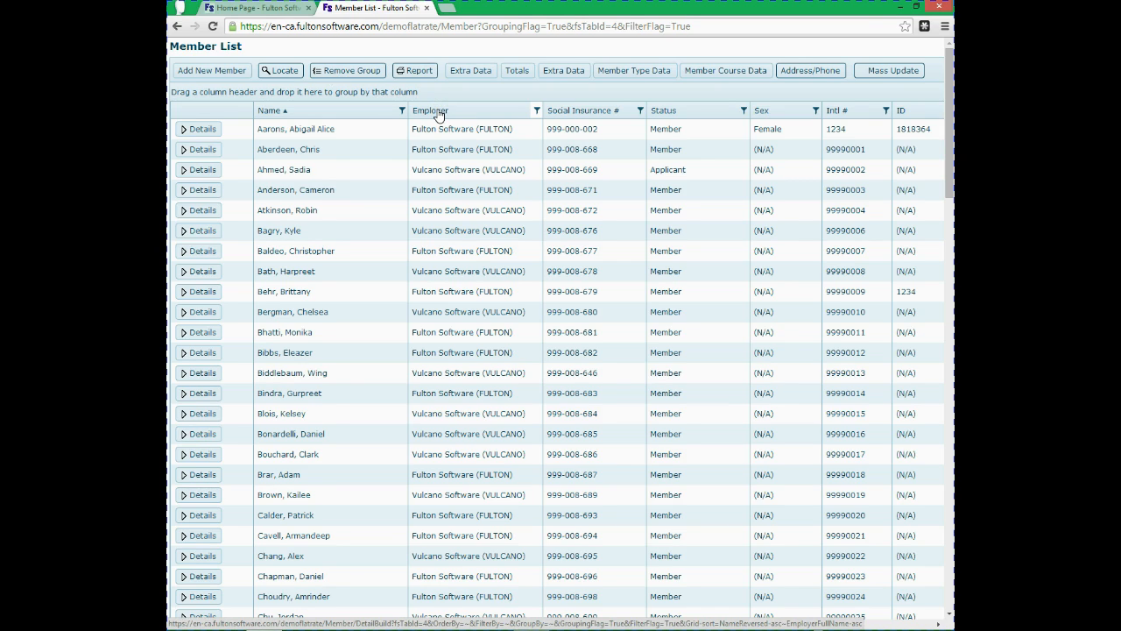
drag(438, 114, 418, 29)
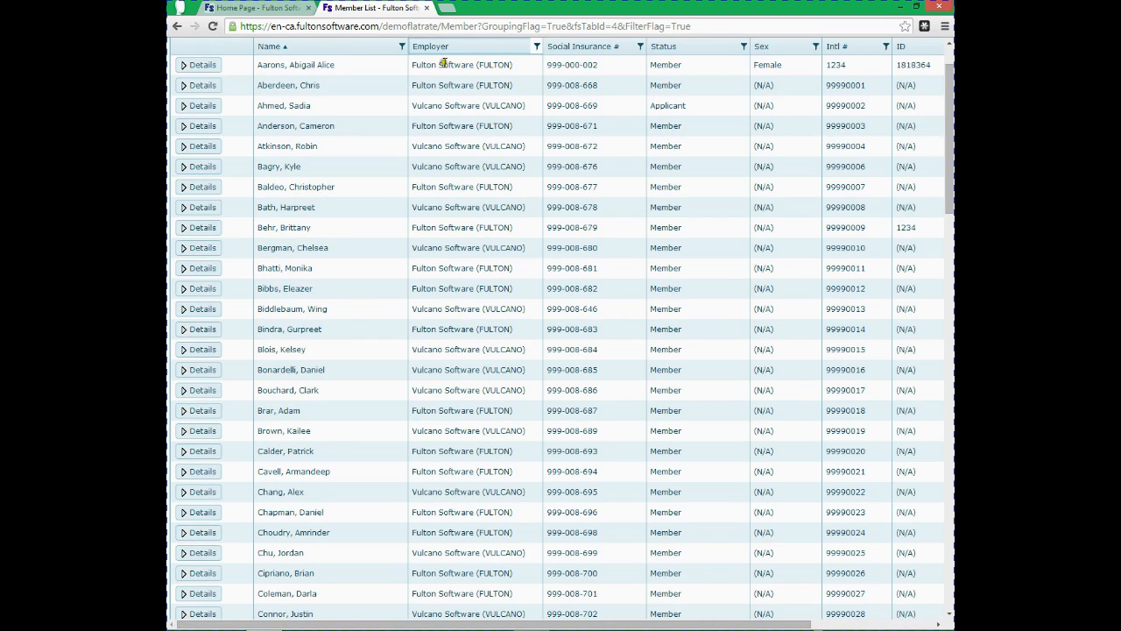
click(439, 61)
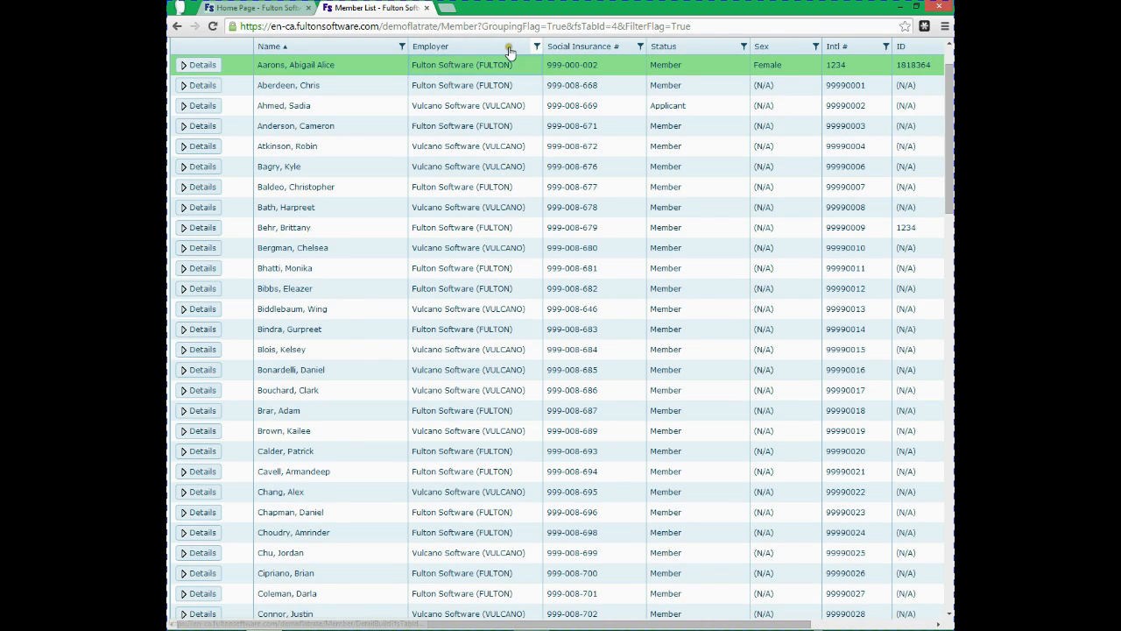
click(949, 46)
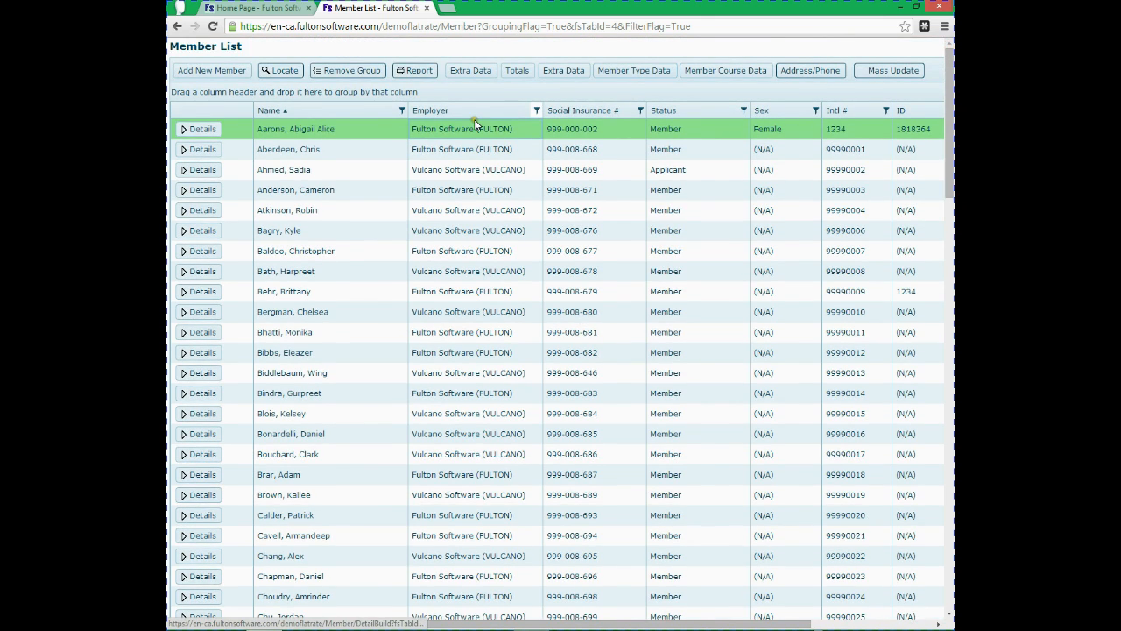
drag(456, 114, 447, 92)
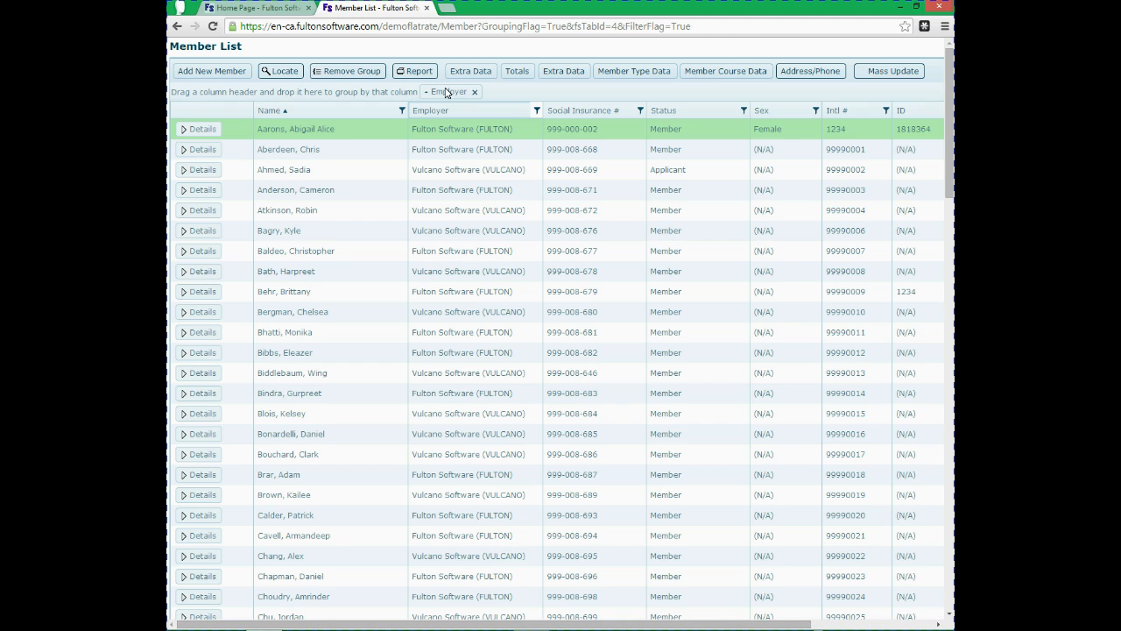
drag(445, 92, 445, 92)
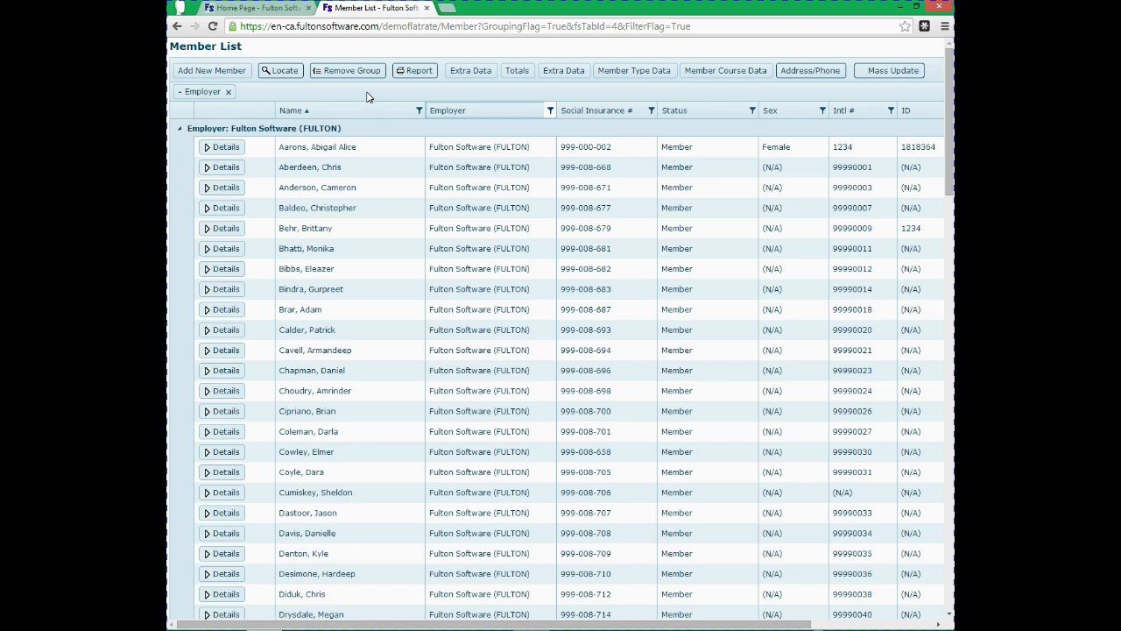
Step: Run the Member Name report for the grouped members in Portable Document Format (PDF)
click(412, 72)
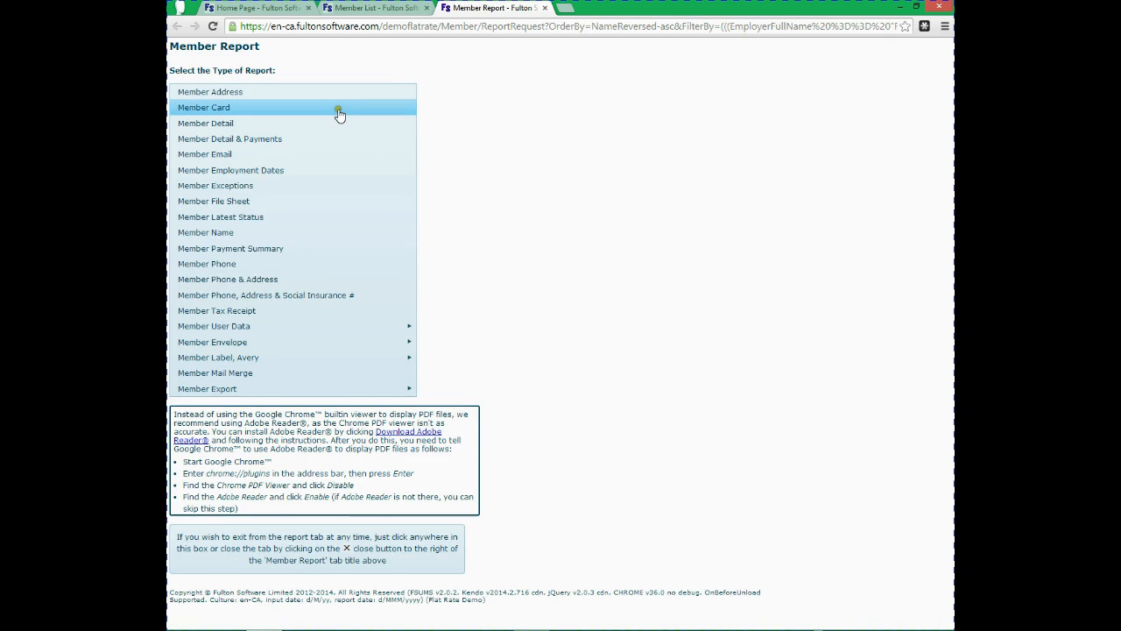
click(334, 140)
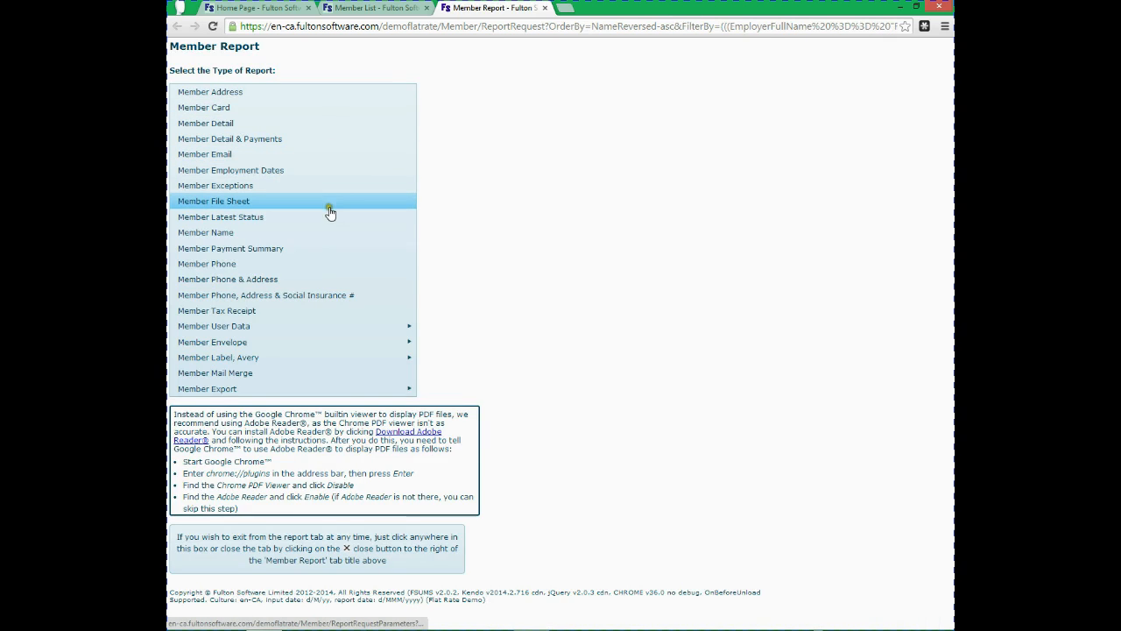
click(335, 233)
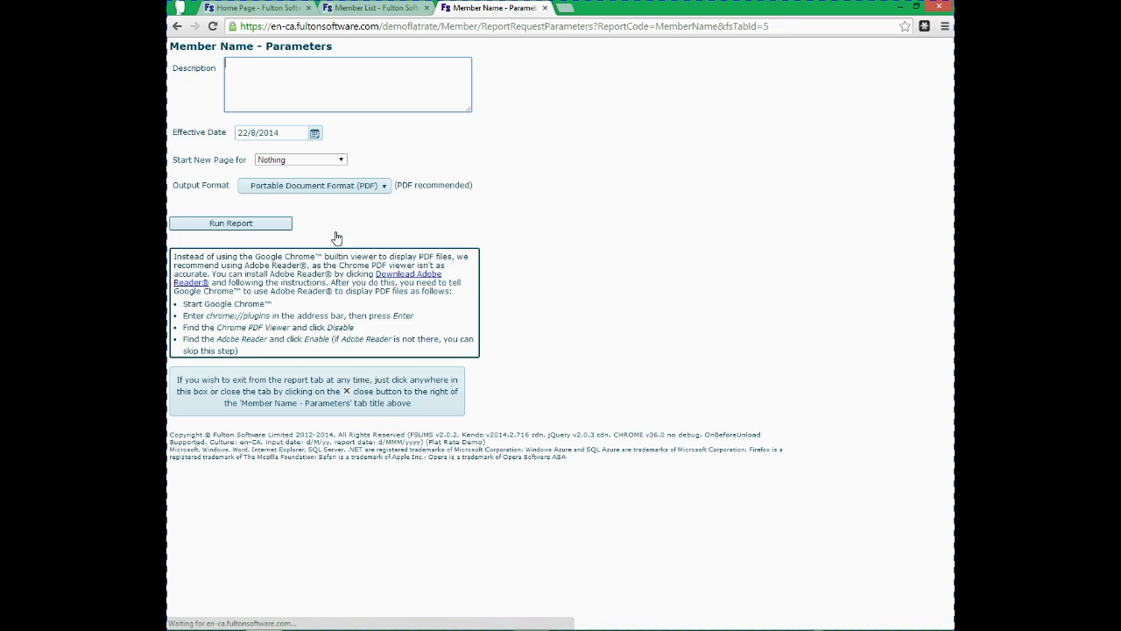
click(251, 230)
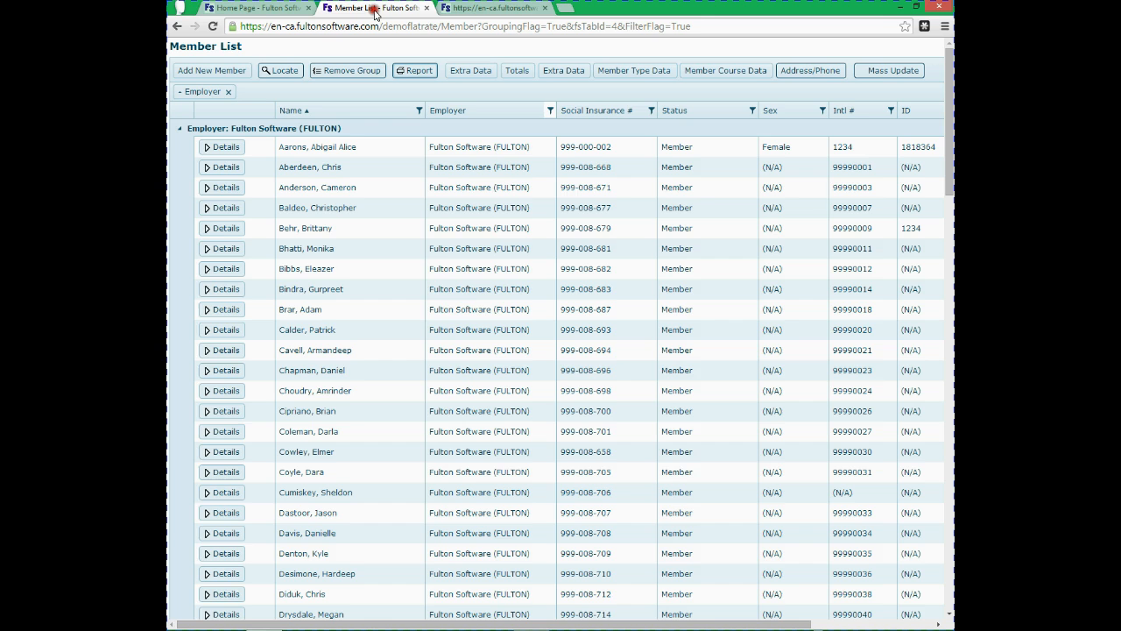
Step: Compare the Member Name report's employer grouping with the grouped member list, and close the report
click(375, 11)
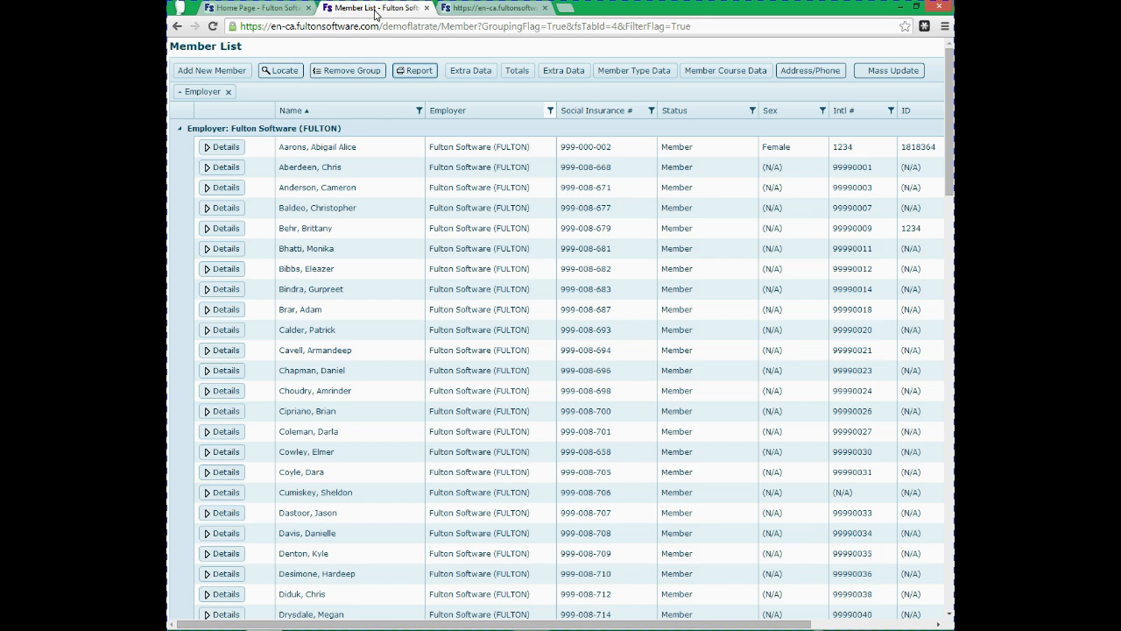
click(477, 8)
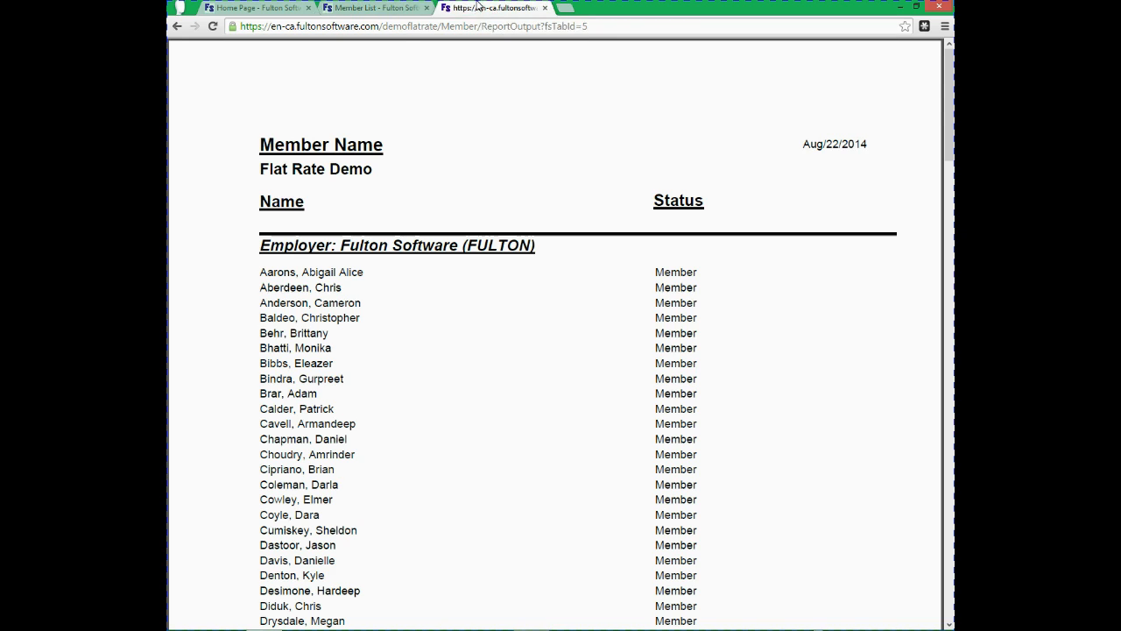
mouse_move(568, 523)
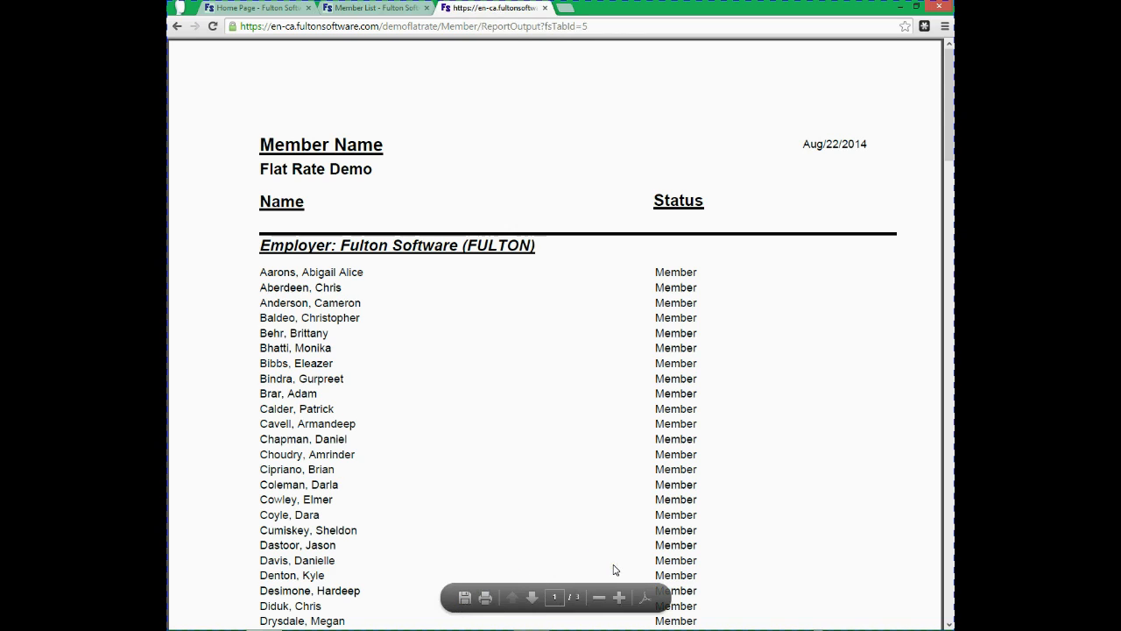
click(549, 320)
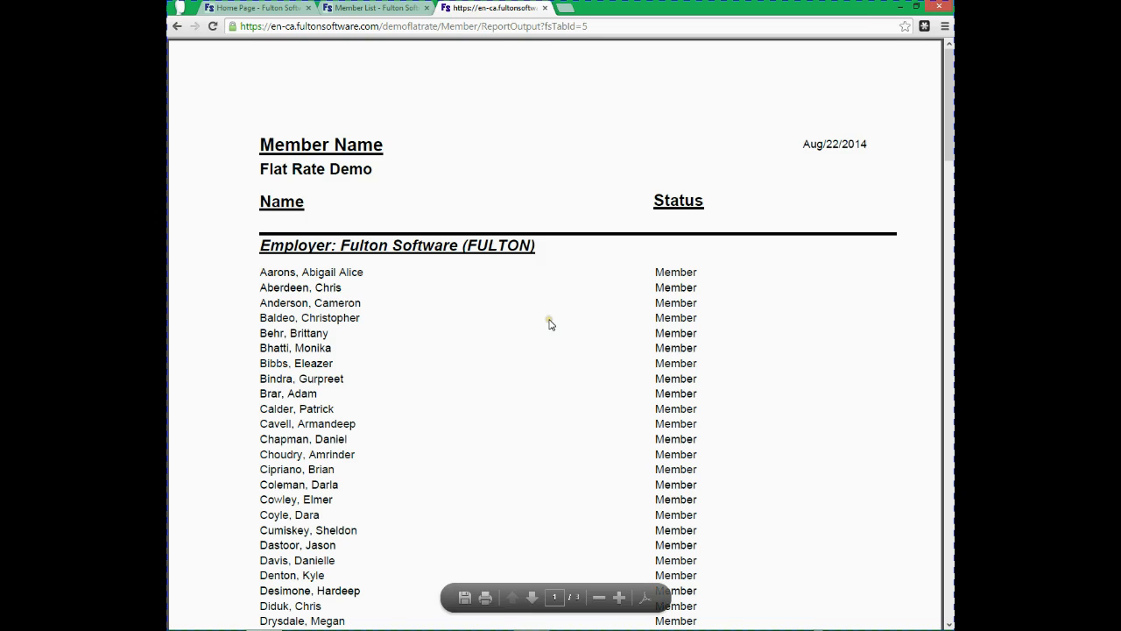
click(545, 9)
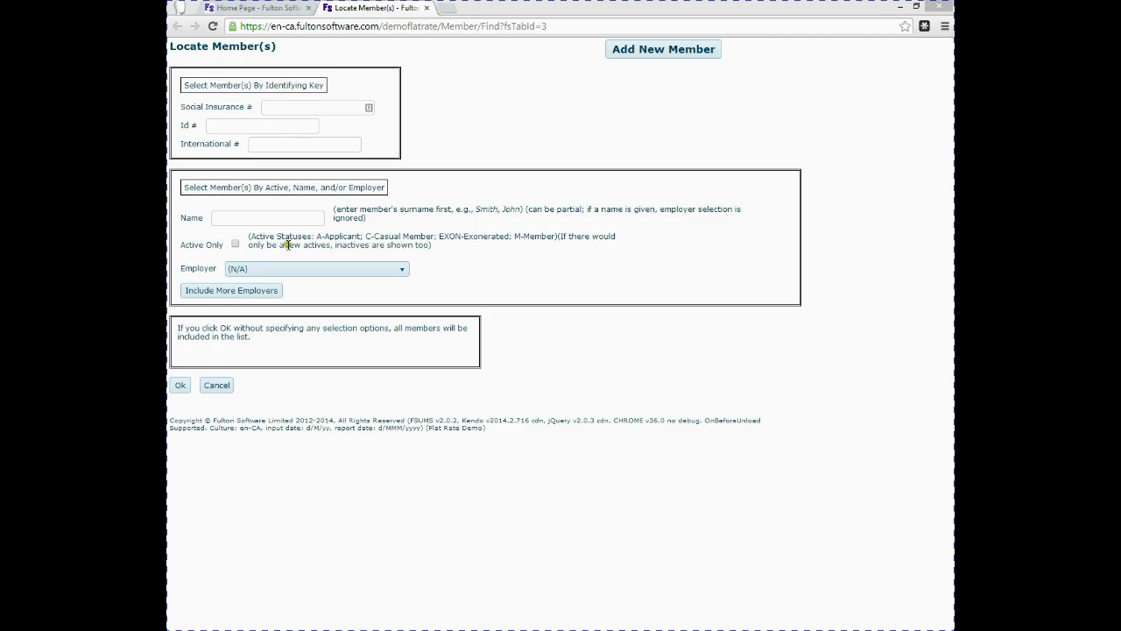
Step: Locate only active members employed by Fulton Software (FULTON) or Vulcano Software (VULCANO)
click(235, 246)
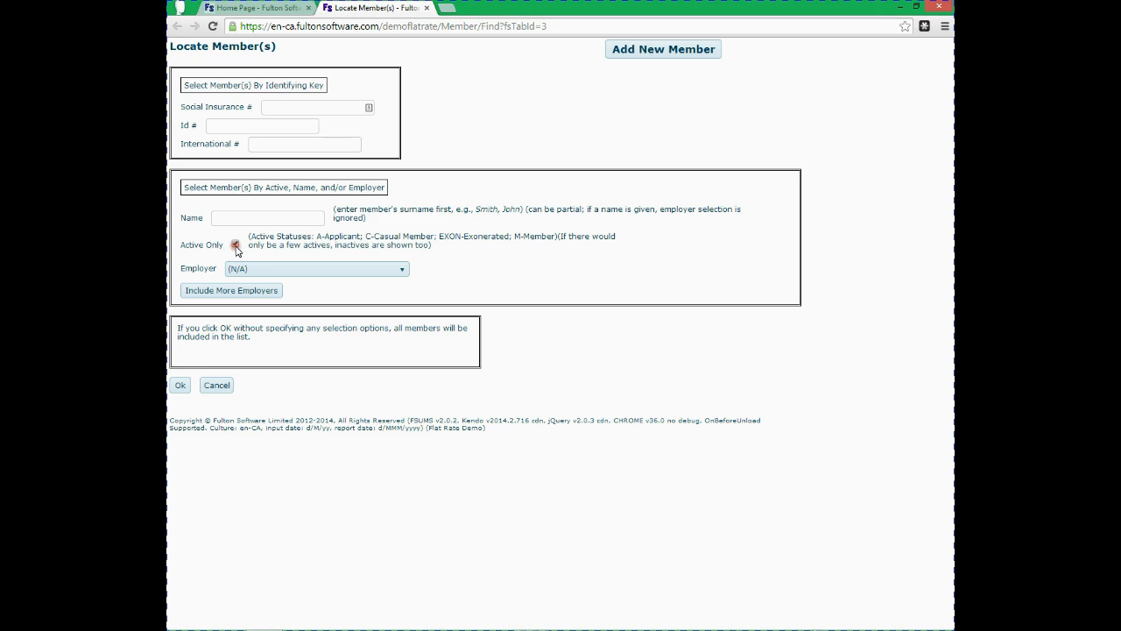
click(275, 271)
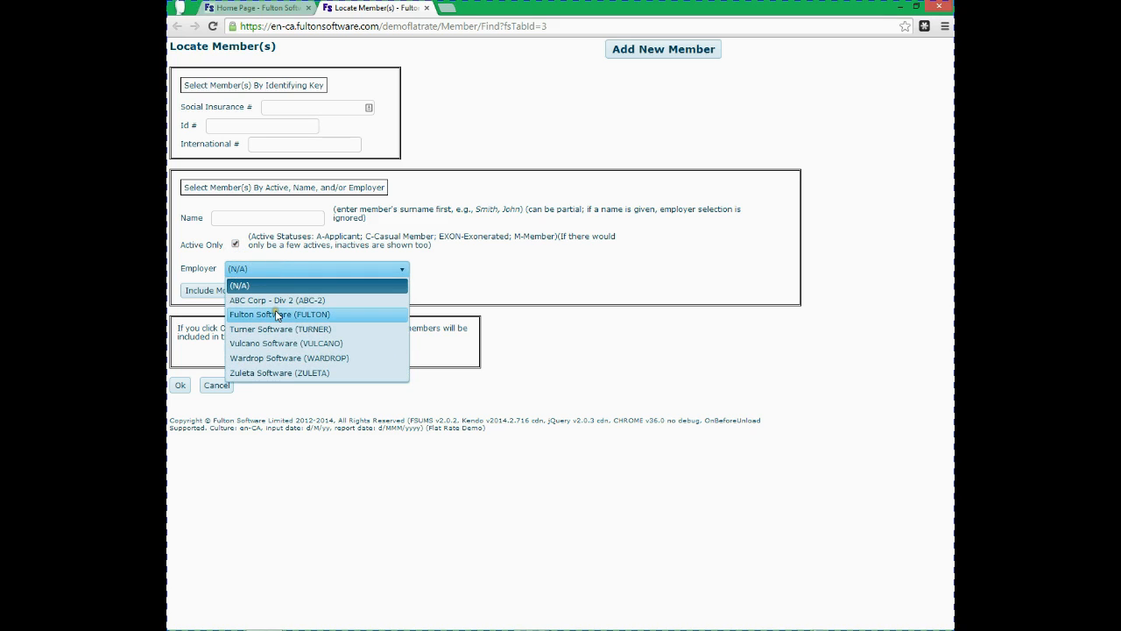
click(275, 314)
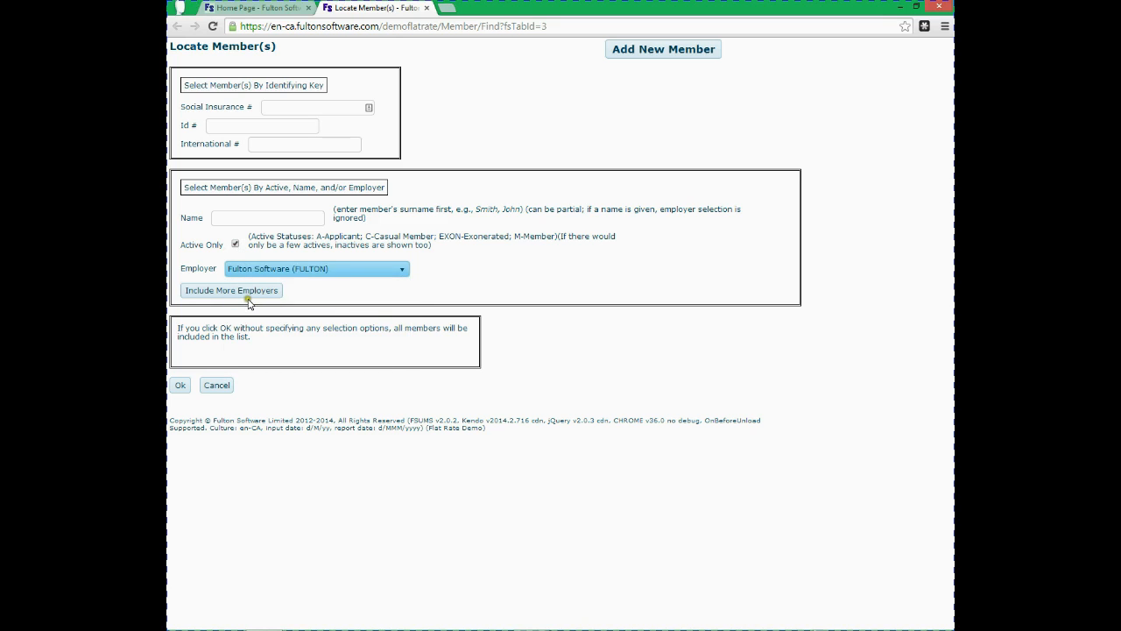
click(245, 293)
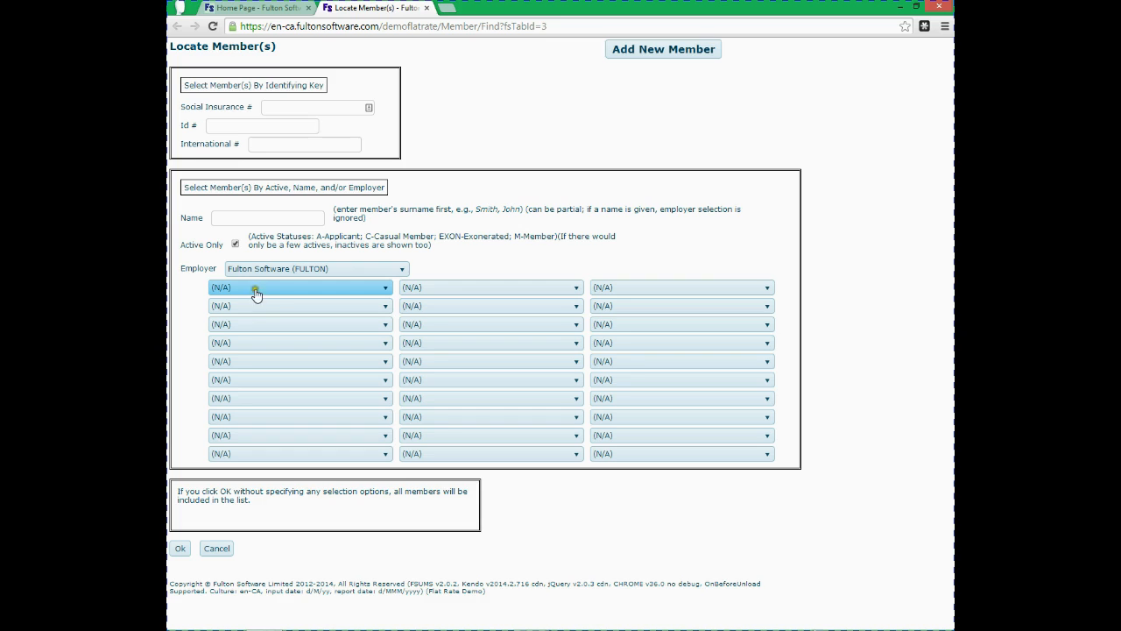
click(271, 290)
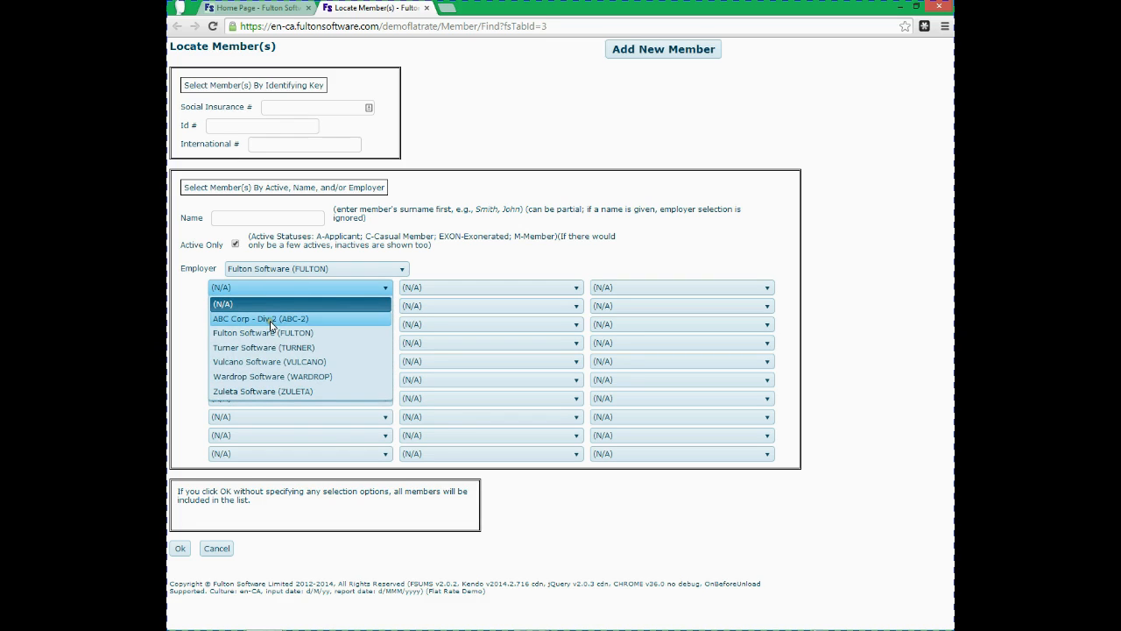
click(278, 361)
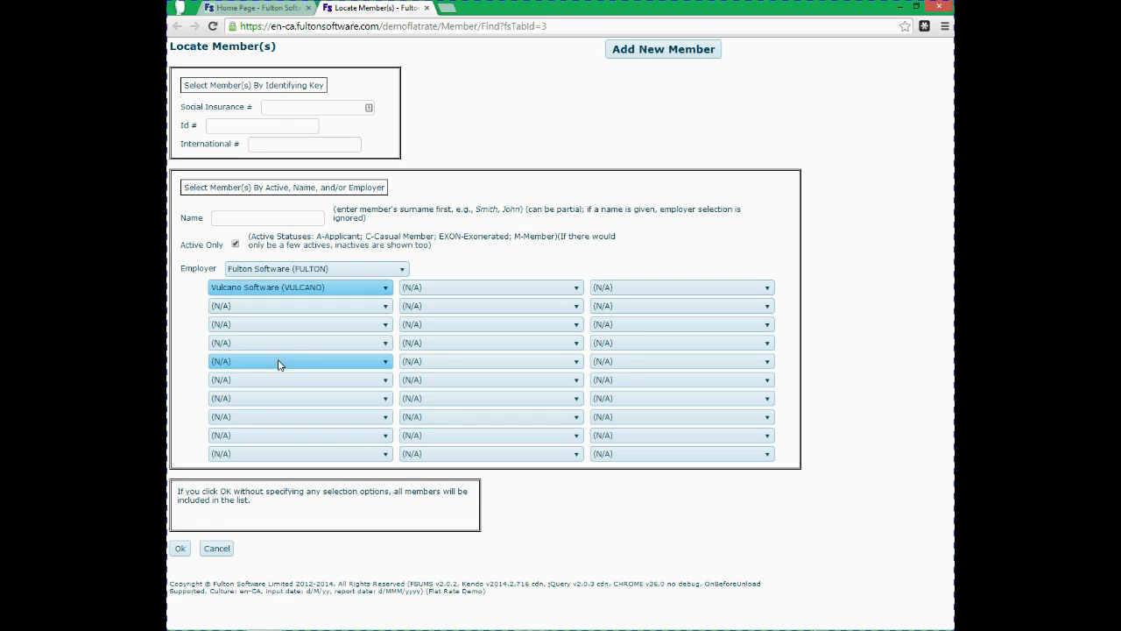
click(180, 549)
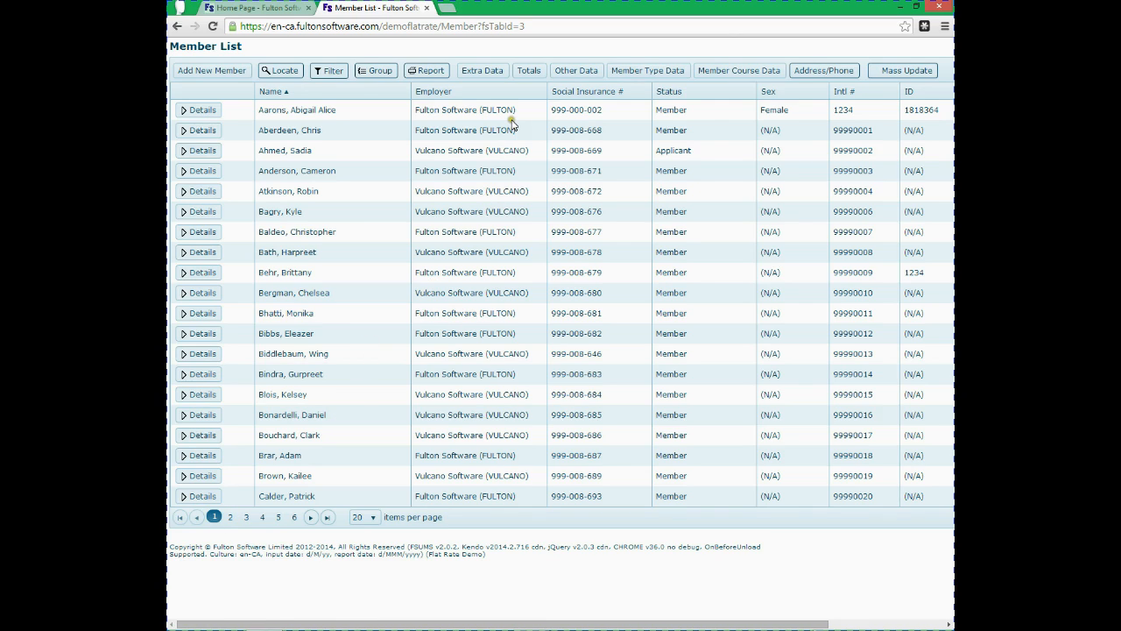
Step: Add the extra data columns to the member list and build its totals for 01/2014 through 08/2014
click(483, 73)
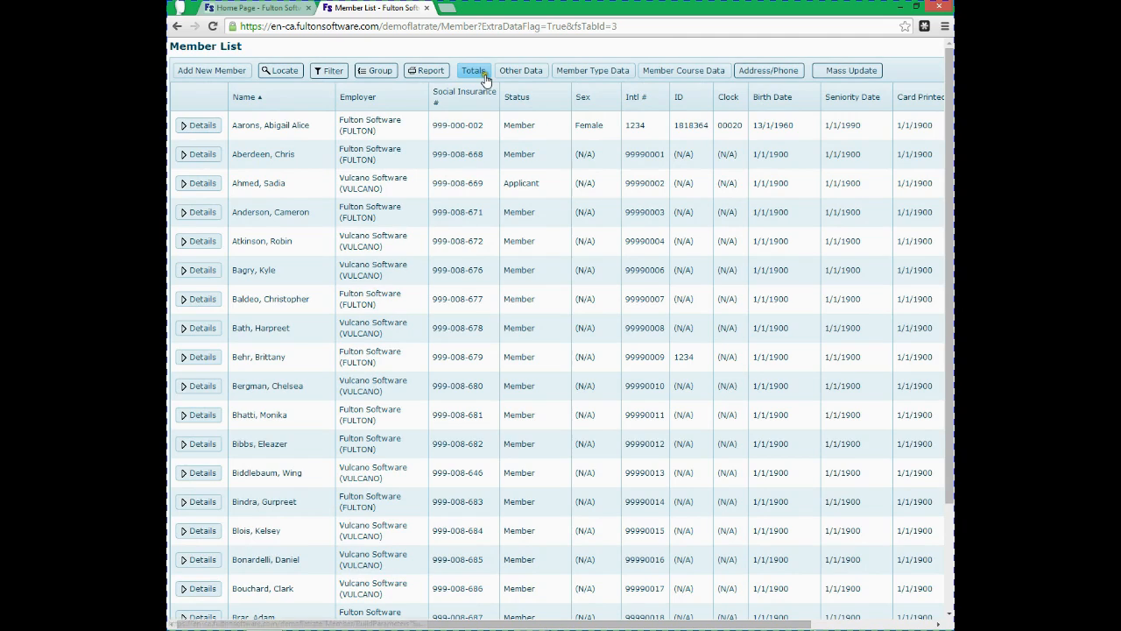
click(486, 77)
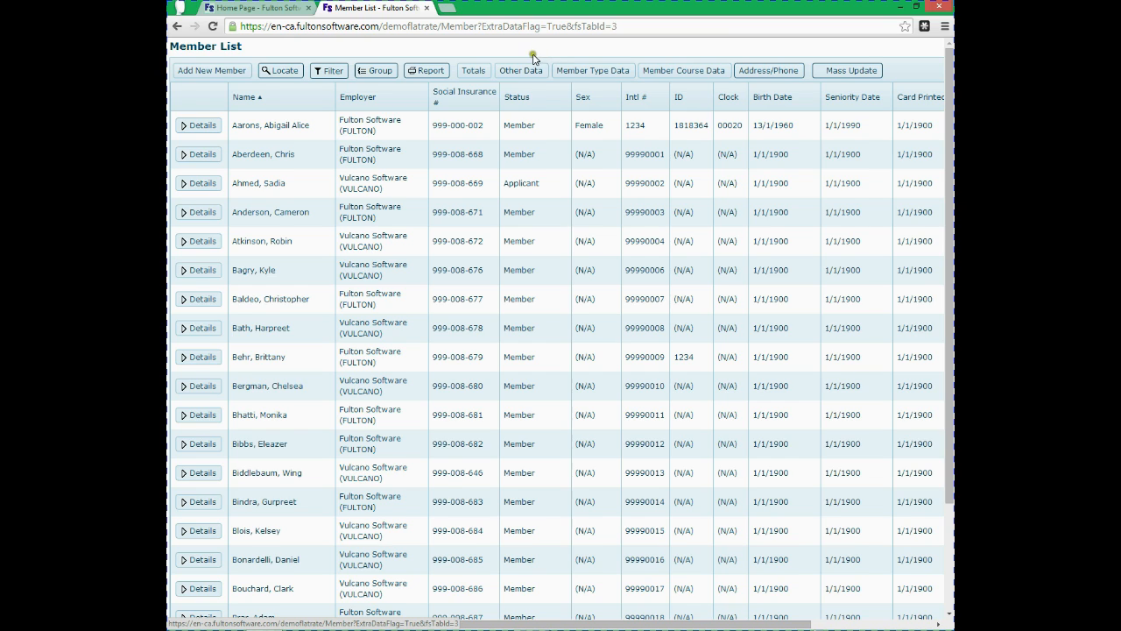
click(481, 74)
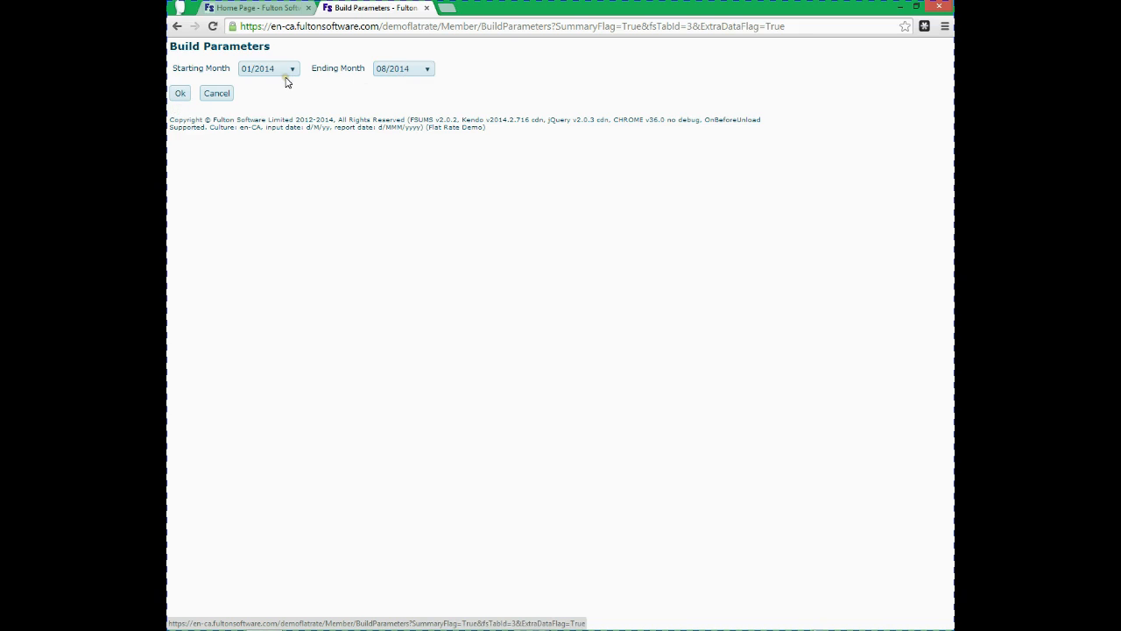
click(180, 93)
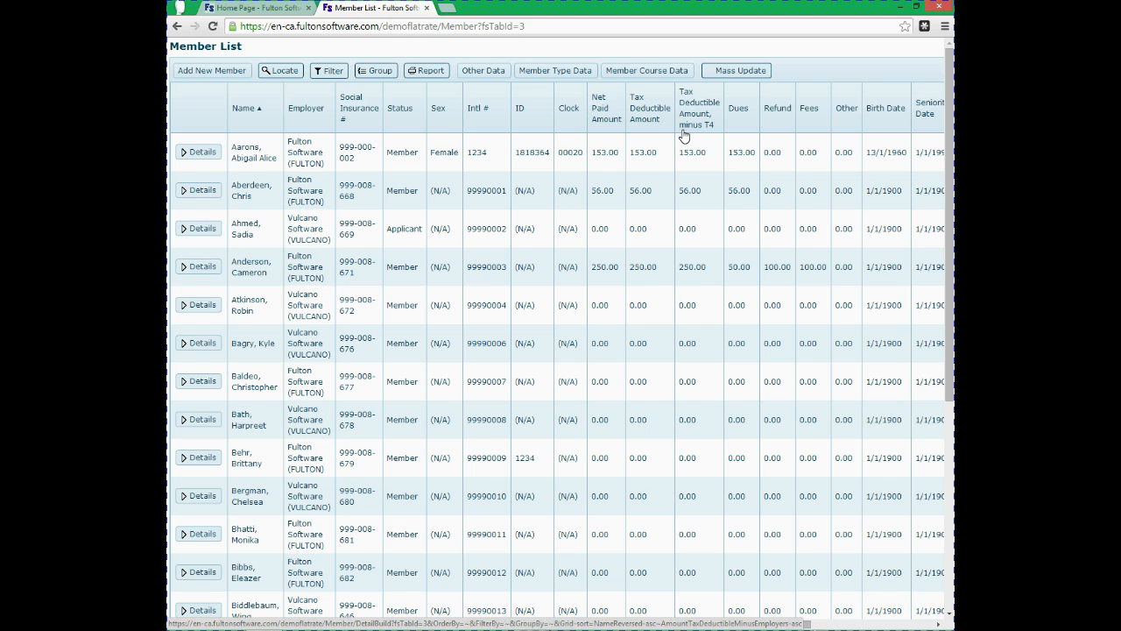
click(684, 128)
click(683, 129)
click(345, 96)
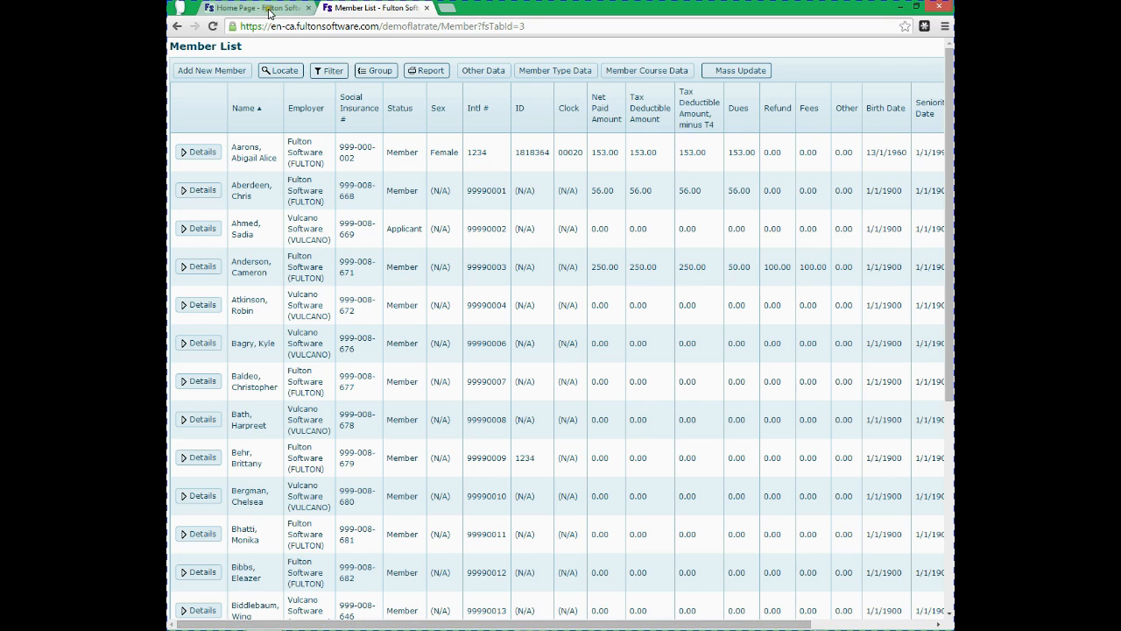
Step: Open the employer search from the home page and list the employers without specifying a code, international number or name
click(268, 9)
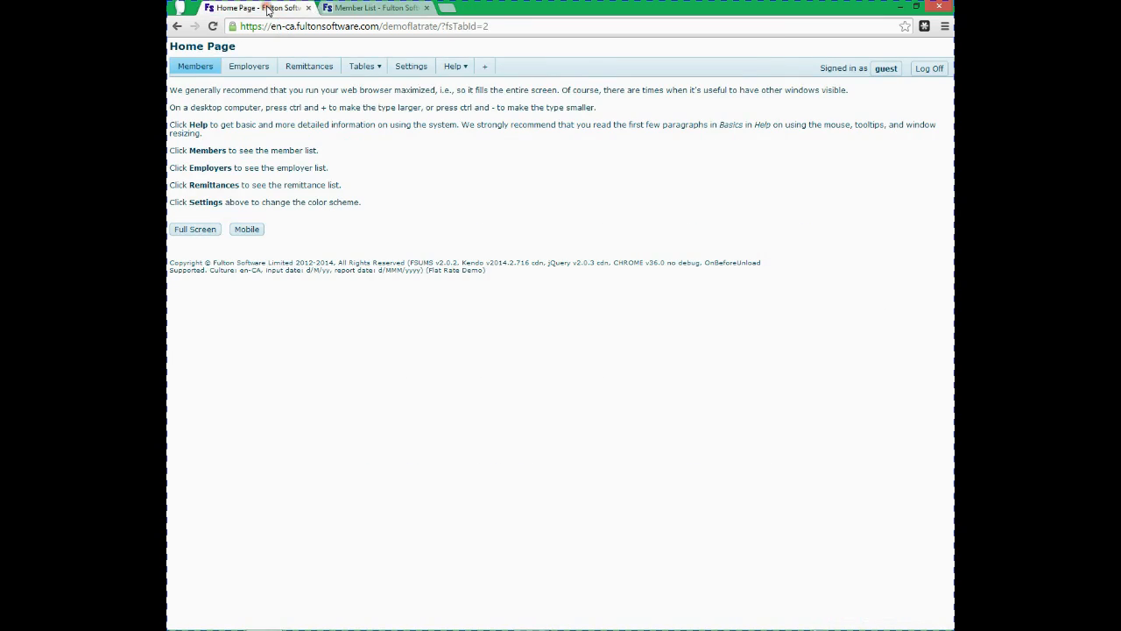
click(253, 67)
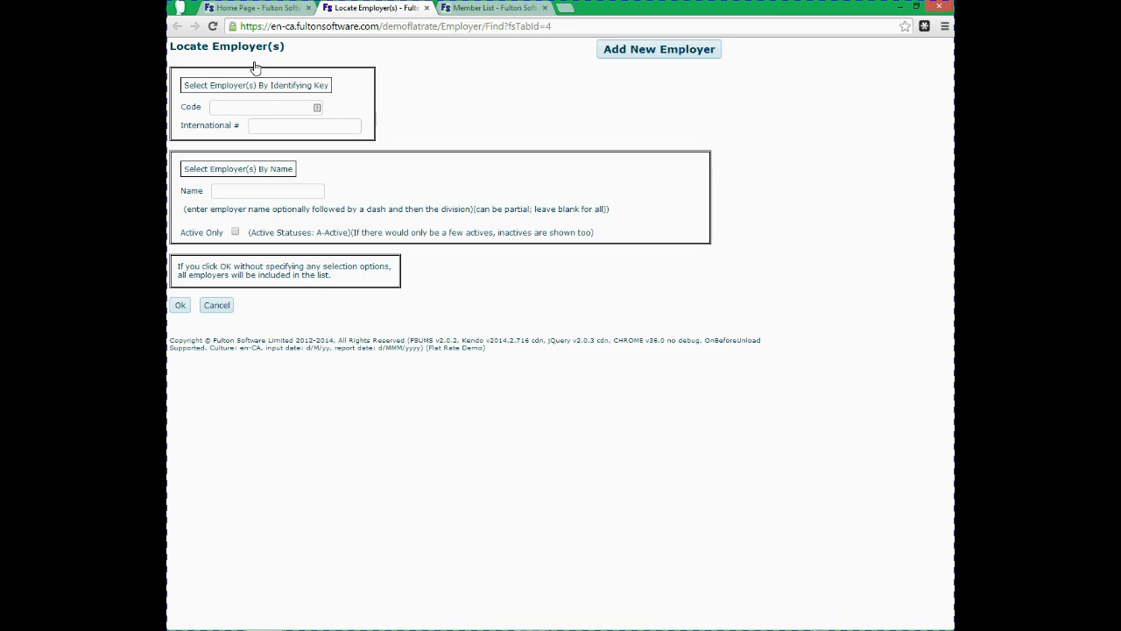
click(402, 80)
click(242, 235)
click(179, 305)
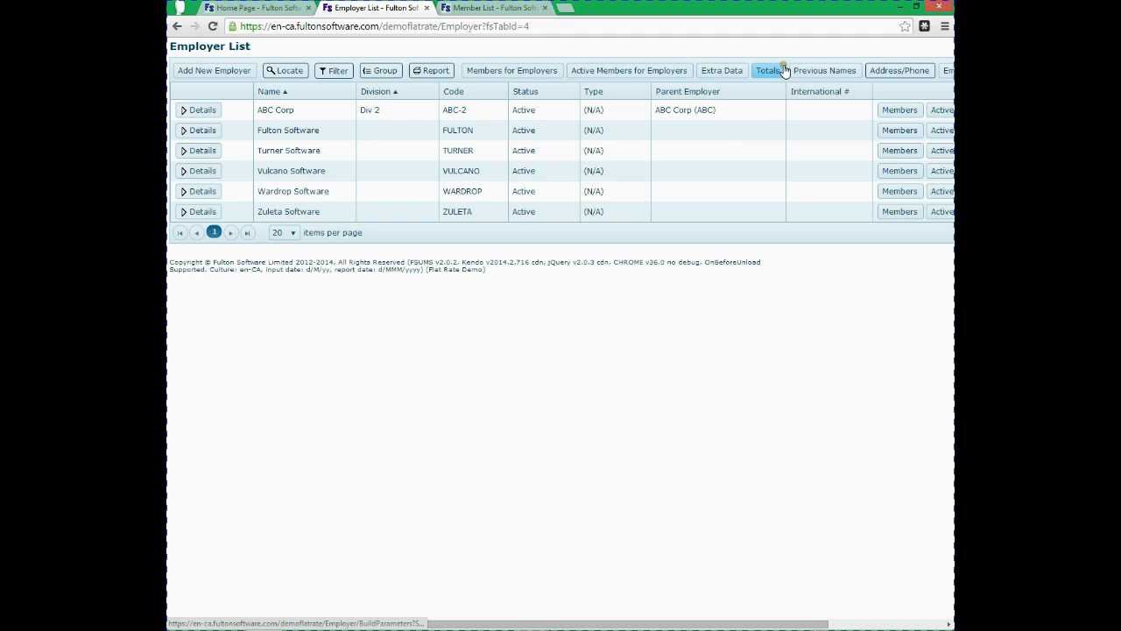
Step: Add the extra data columns to the employer list and build its totals with both starting and ending month 08/2014
click(728, 80)
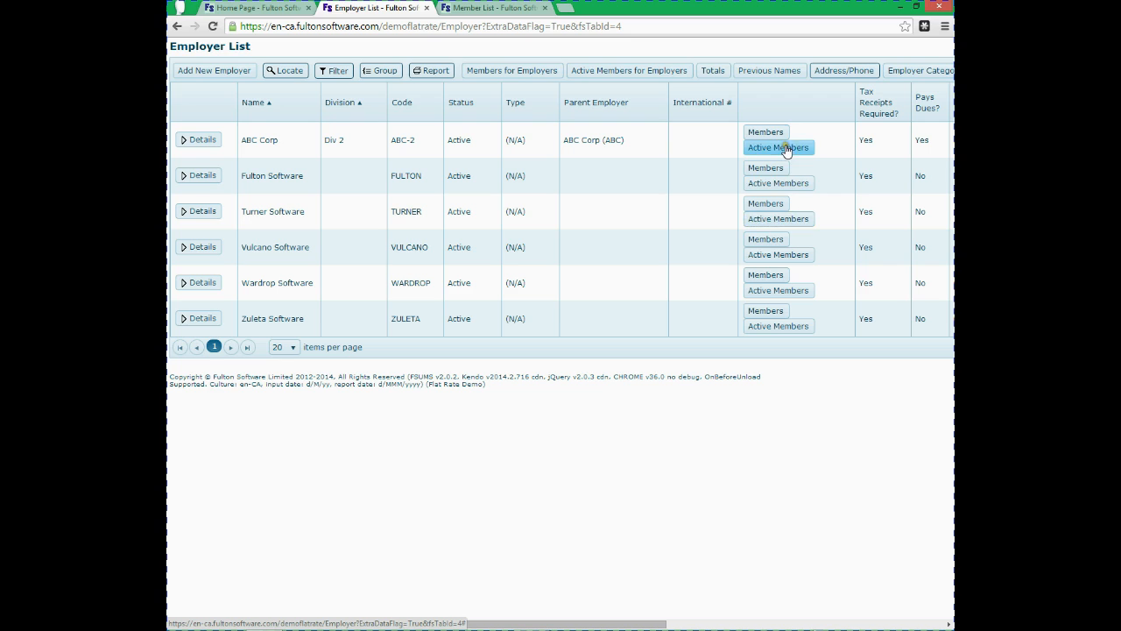
click(713, 77)
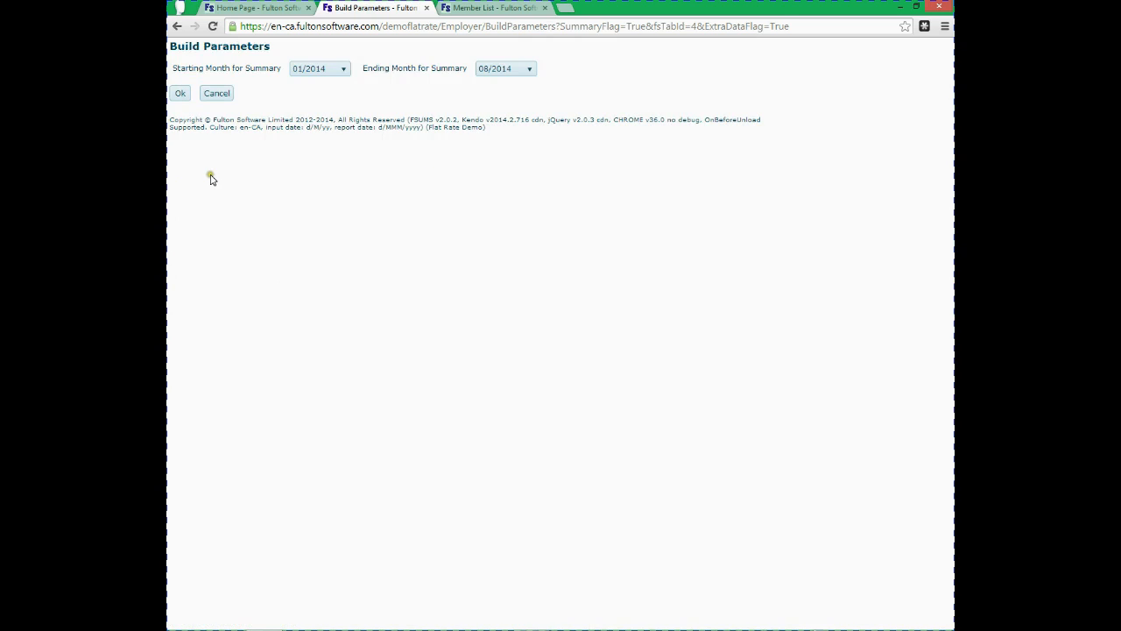
click(342, 79)
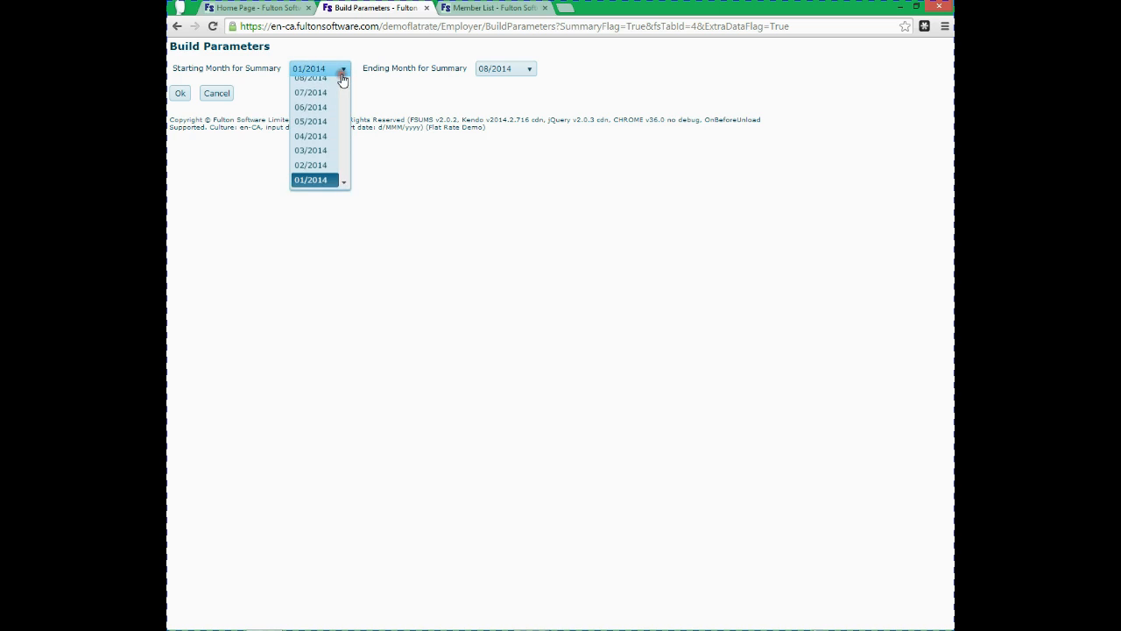
click(326, 90)
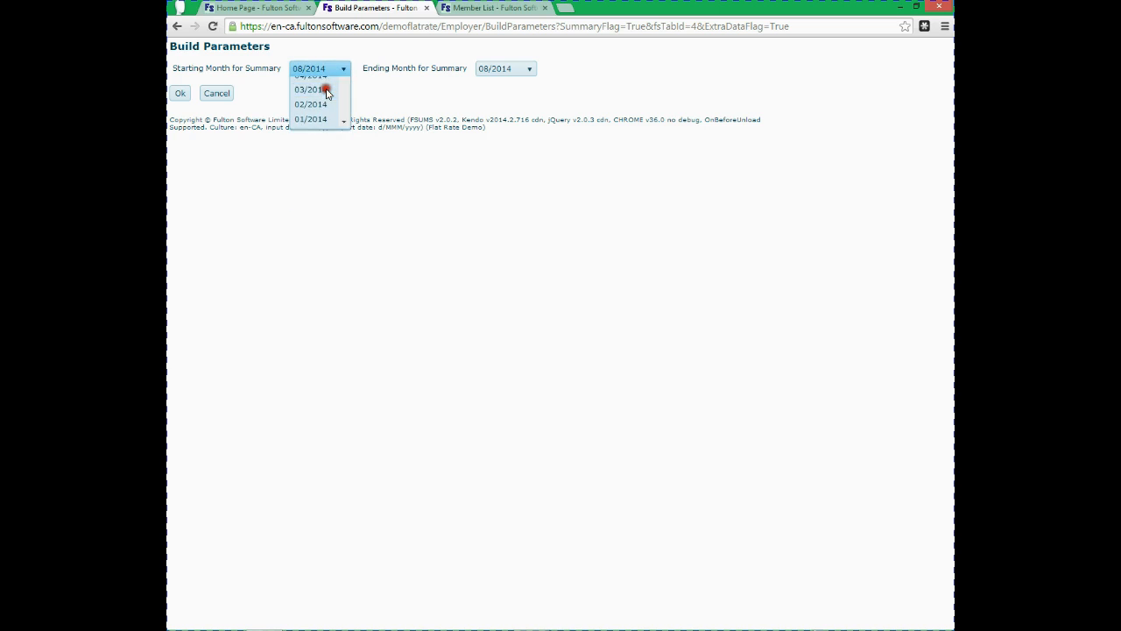
click(180, 93)
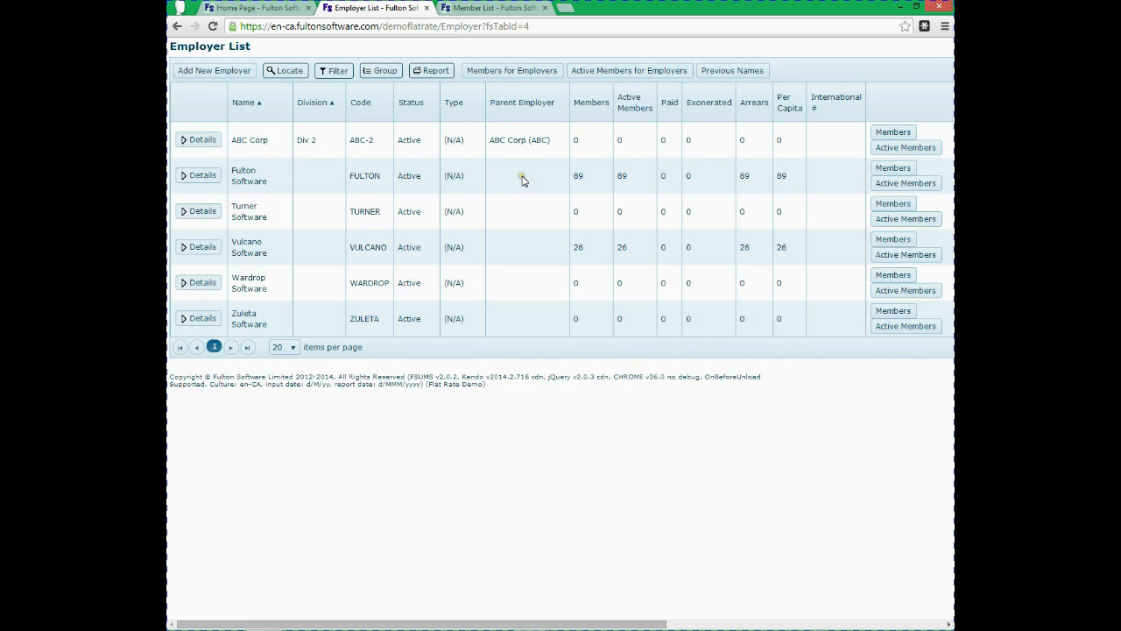
Step: Examine the members, active members, paid, exonerated, arrears and per capita columns for each employer in the employer list
click(534, 210)
click(620, 177)
click(673, 178)
click(674, 178)
click(726, 172)
click(756, 176)
click(675, 269)
click(514, 423)
click(498, 127)
click(387, 192)
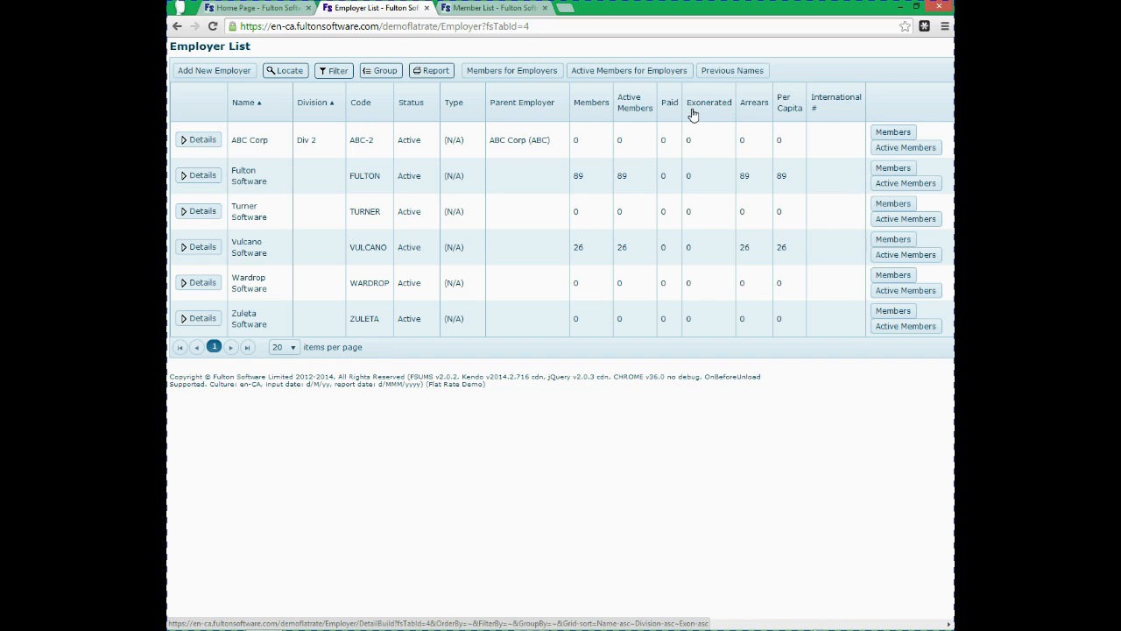
Step: Open the member list for all listed employers and return to the employer list
click(539, 78)
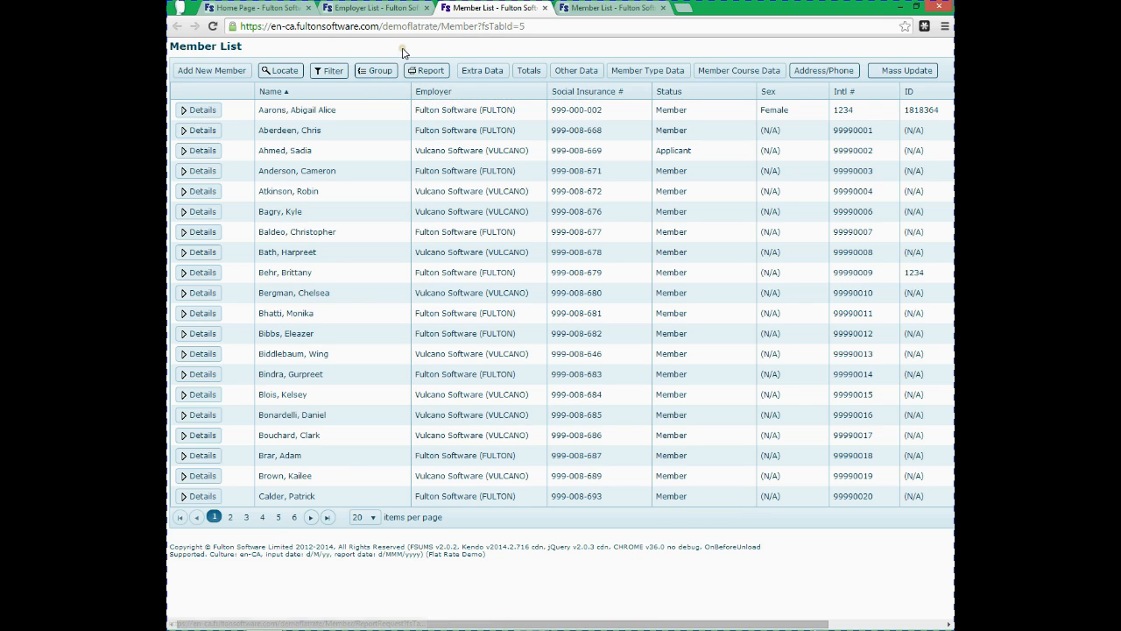
click(381, 7)
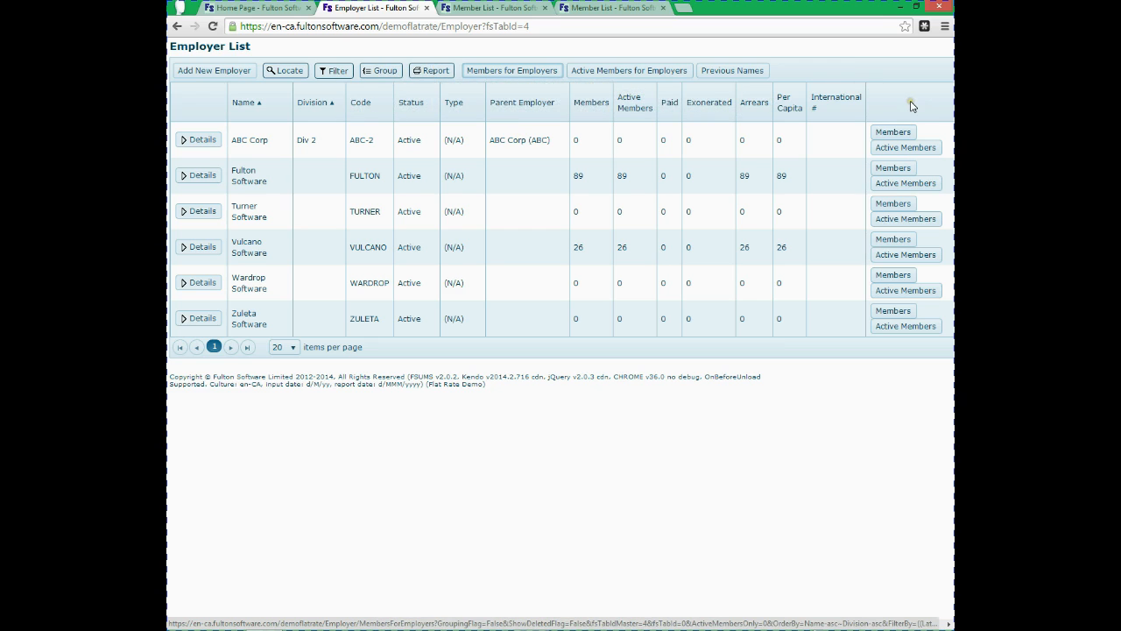
click(911, 168)
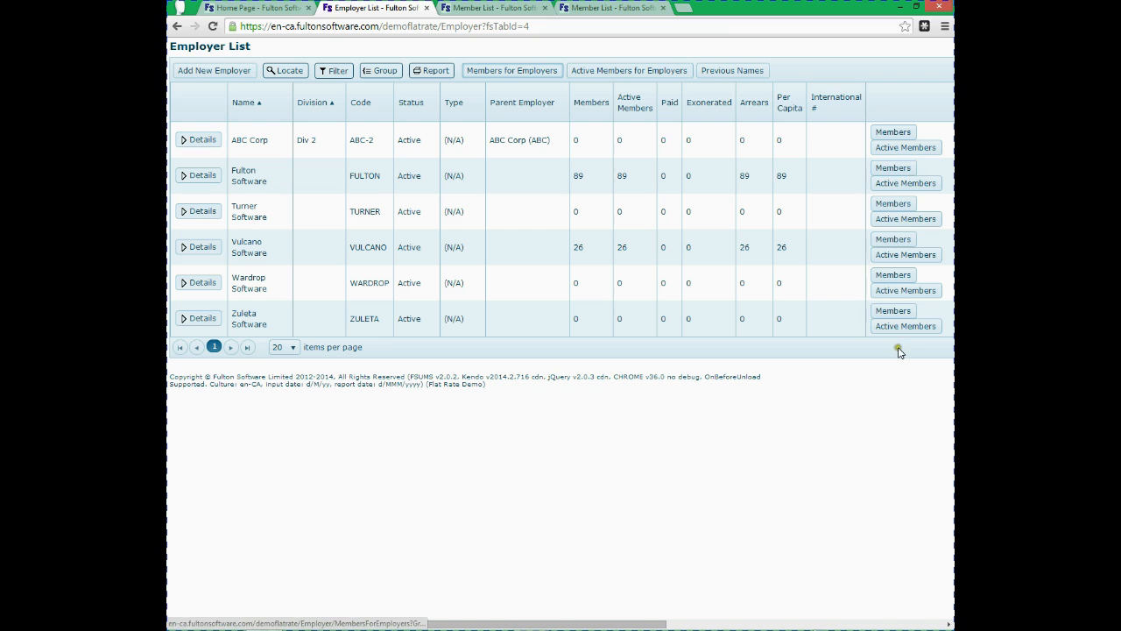
mouse_move(953, 629)
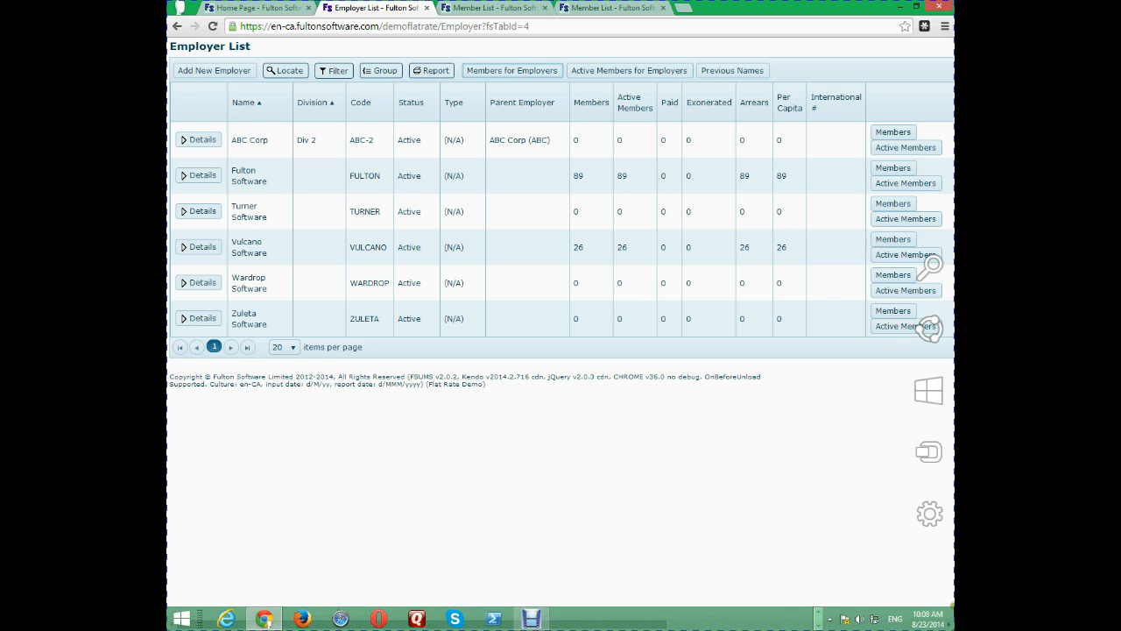
click(930, 619)
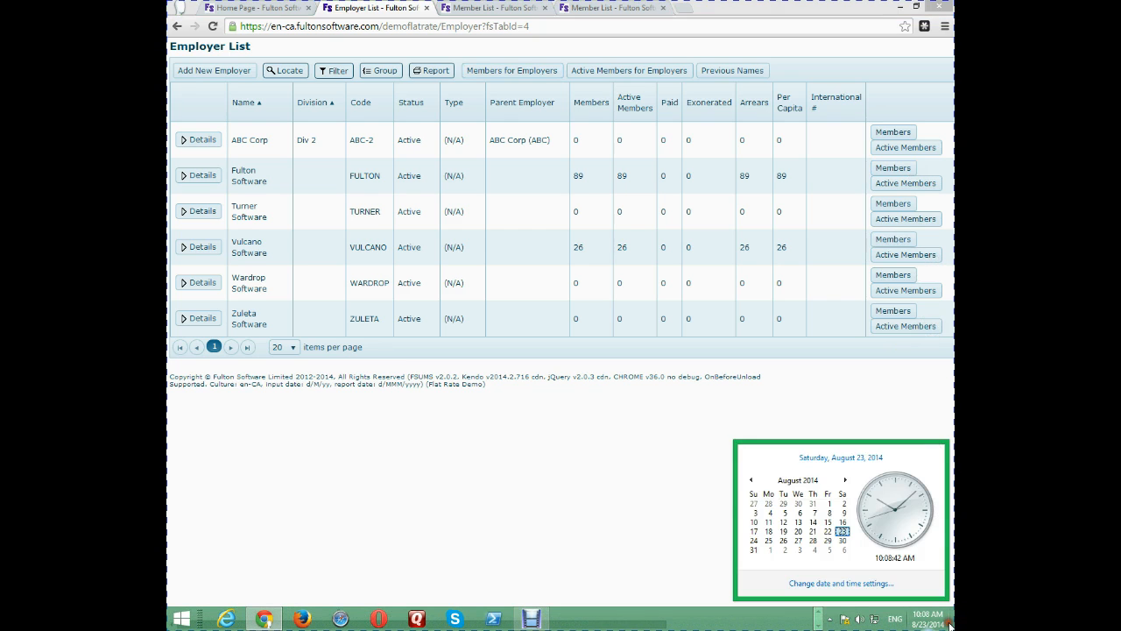
click(624, 556)
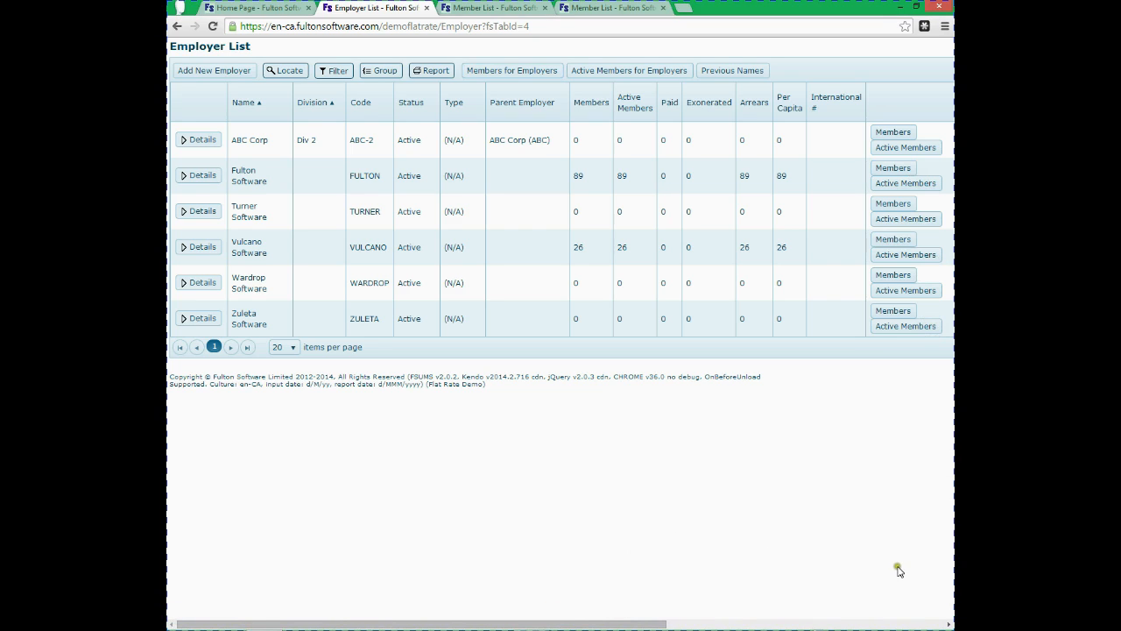
Step: Examine the employer list's remaining columns, from tax receipts and dues through the contract dates to the delete options
click(949, 624)
click(950, 624)
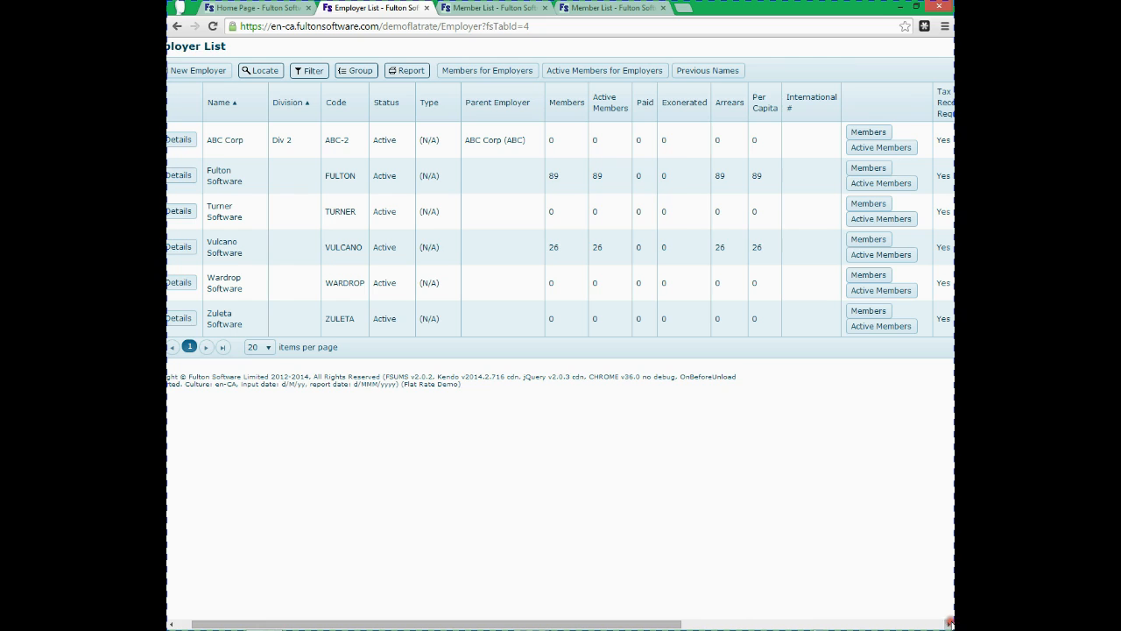
click(949, 624)
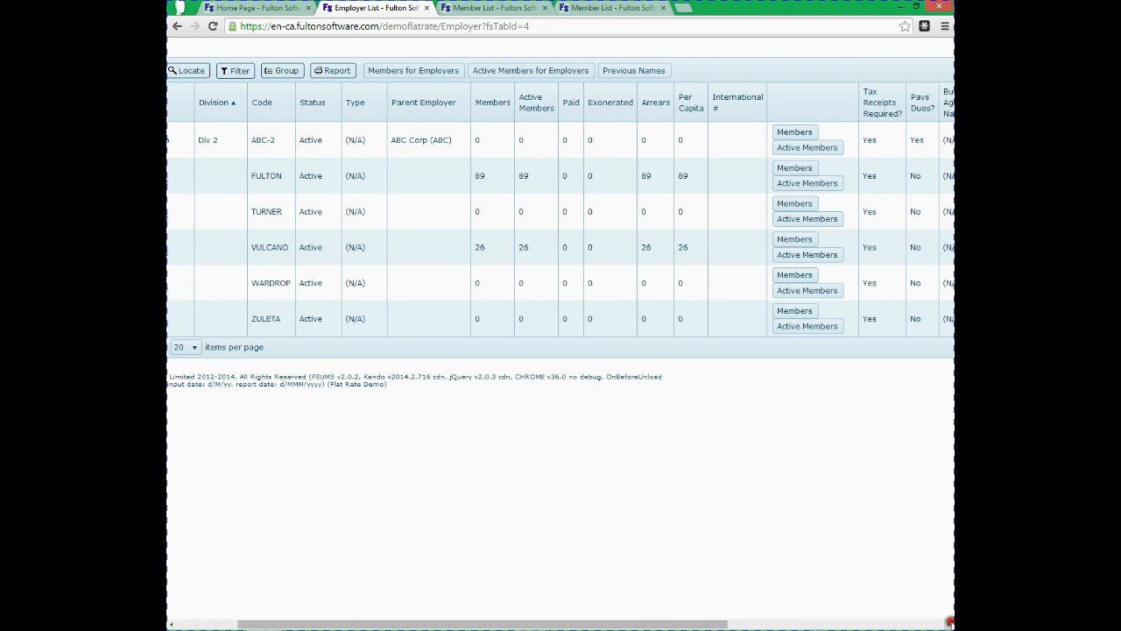
click(949, 624)
click(949, 624)
click(950, 624)
click(950, 624)
click(950, 623)
click(949, 624)
click(949, 623)
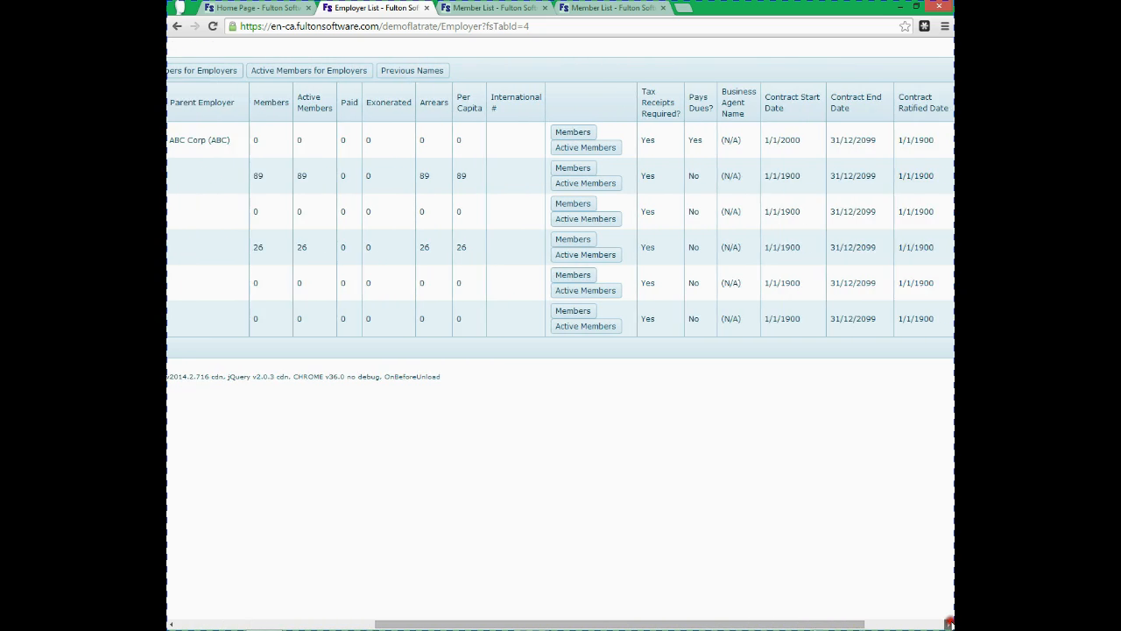
click(949, 623)
click(950, 623)
click(949, 624)
click(949, 623)
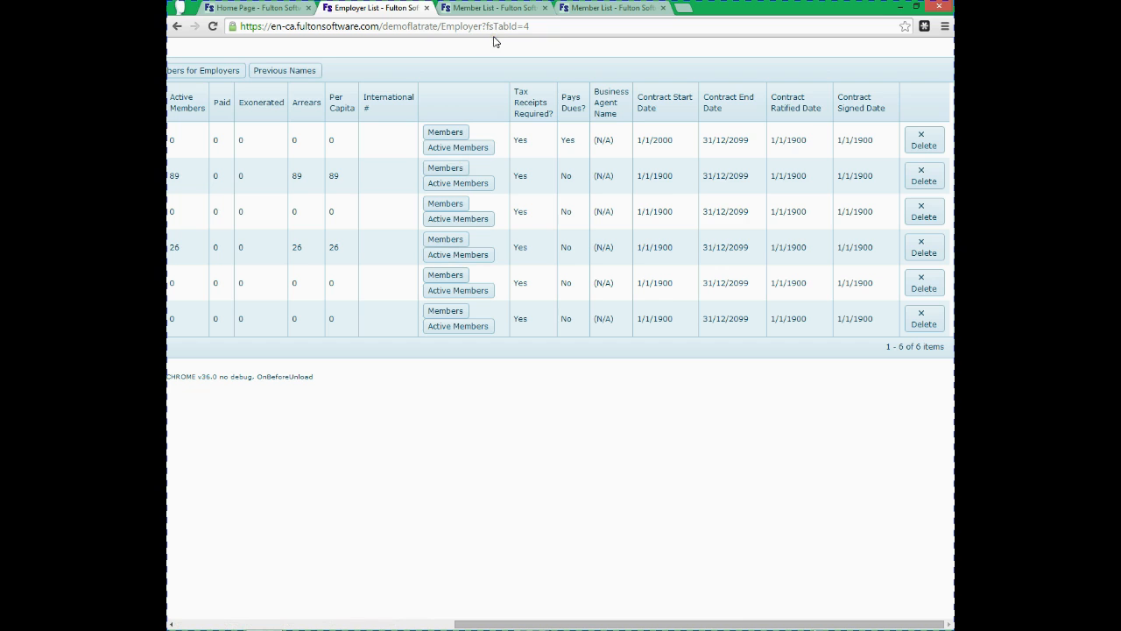
Step: Open the remittance search from the home page and list all remittances without specifying a reference number, employer or accounting period
click(259, 10)
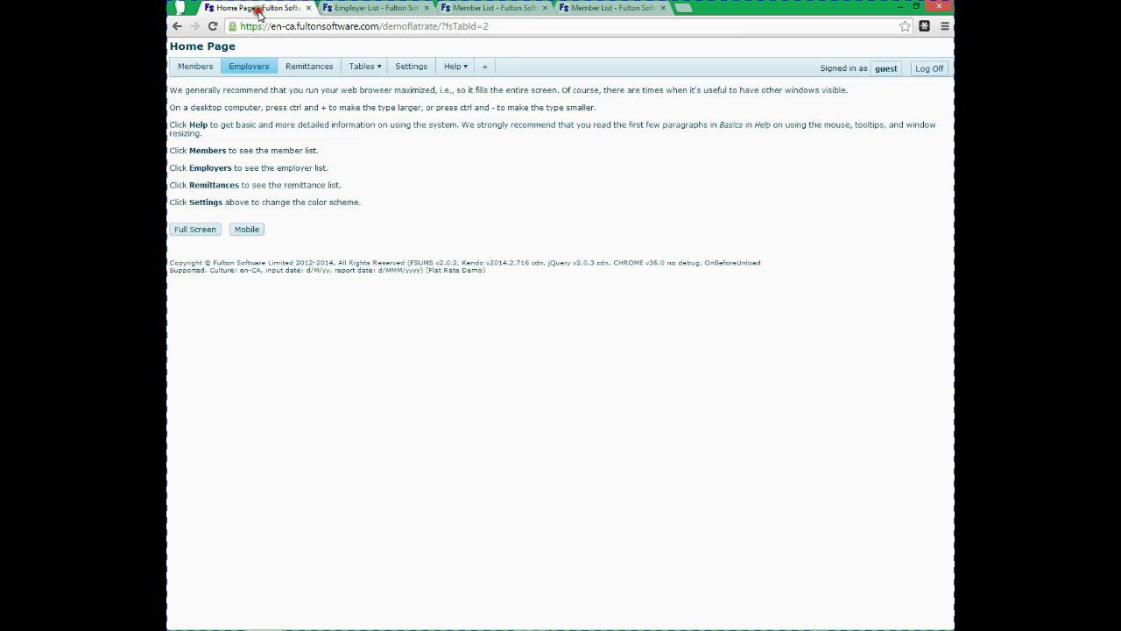
click(334, 66)
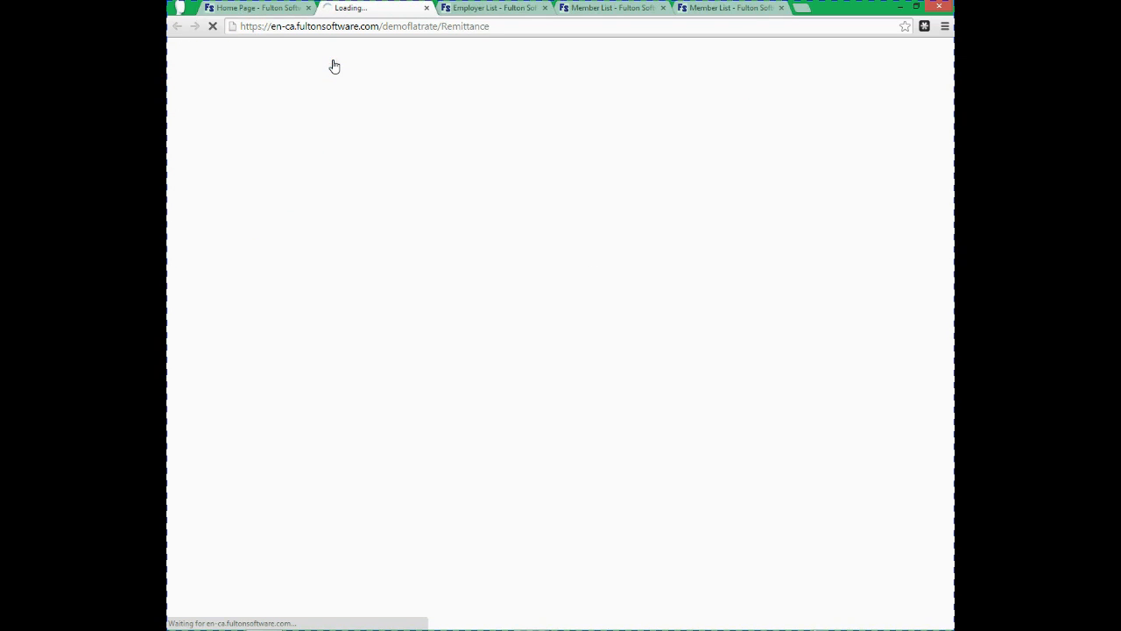
click(313, 106)
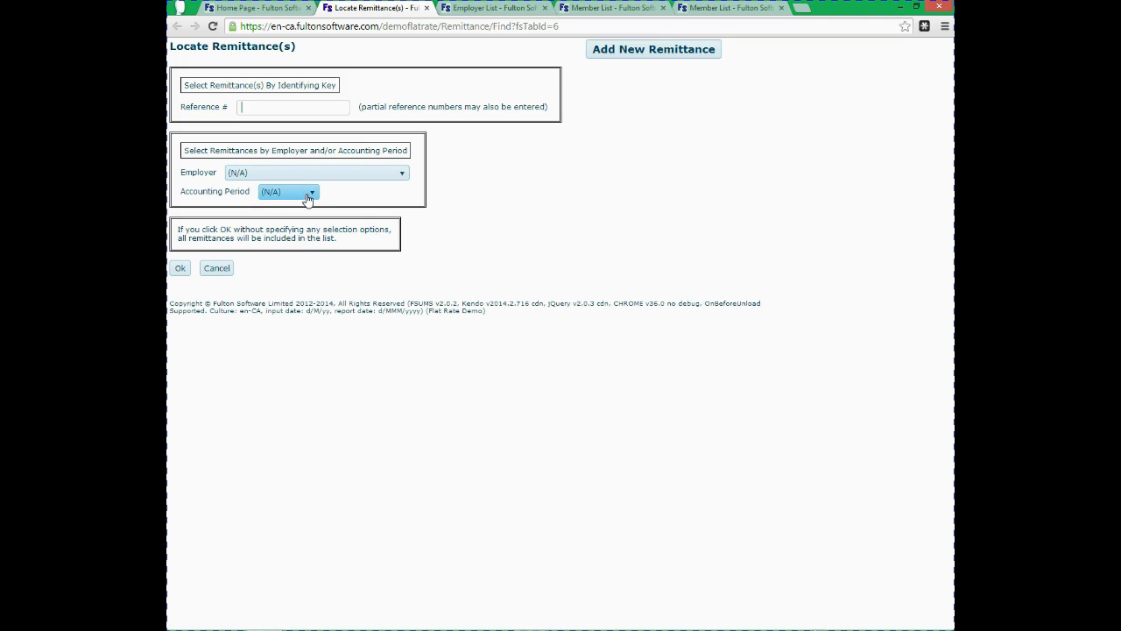
click(181, 268)
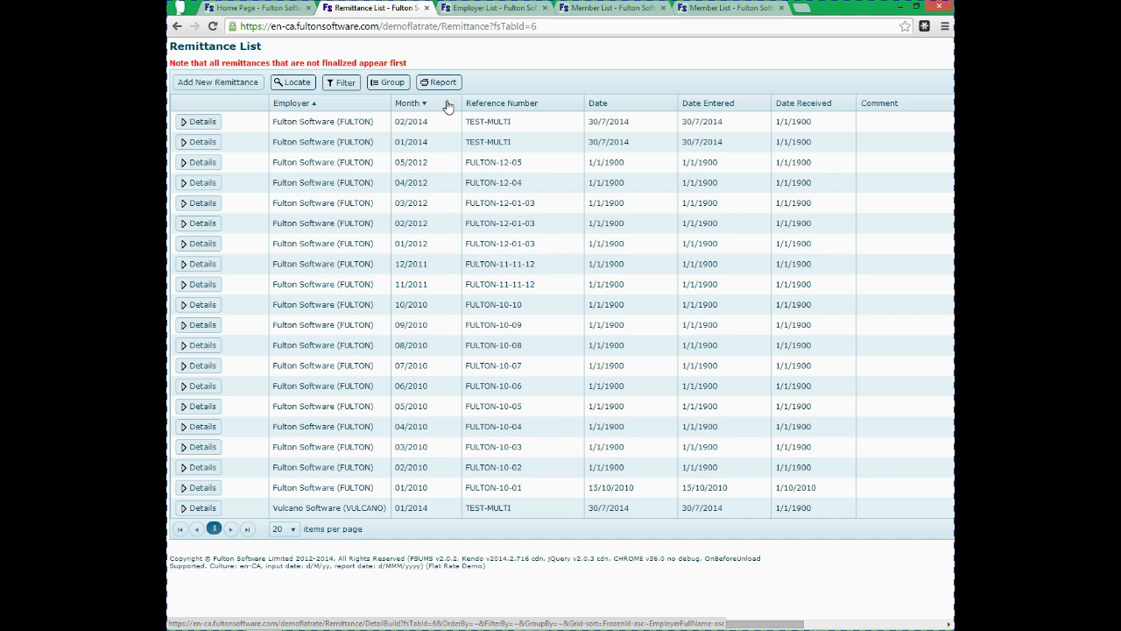
Step: Open the details of Fulton Software's (FULTON) 02/2014 remittance with reference number TEST-MULTI
click(201, 123)
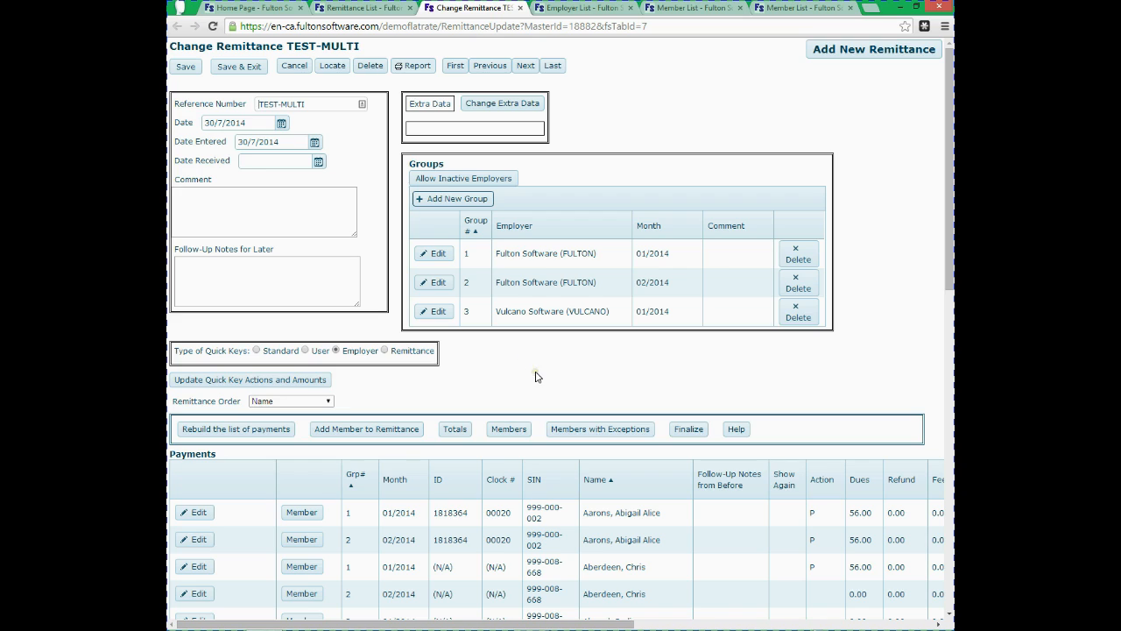
click(513, 430)
Step: Open the report options for the TEST-MULTI remittance, review the available report types and return to the remittance
click(419, 66)
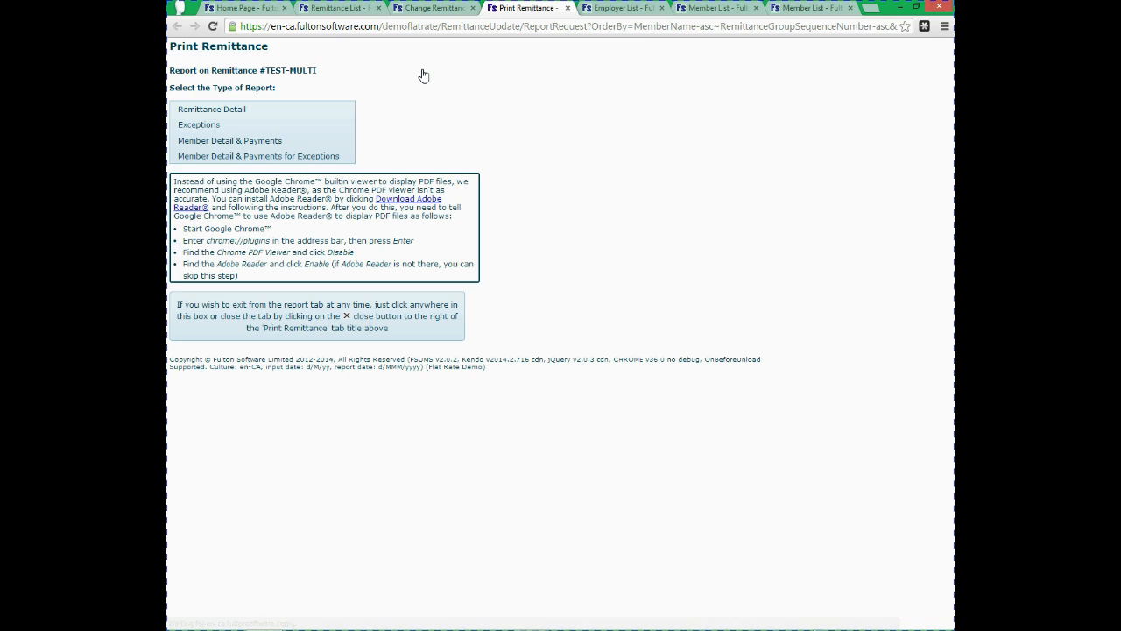
click(320, 123)
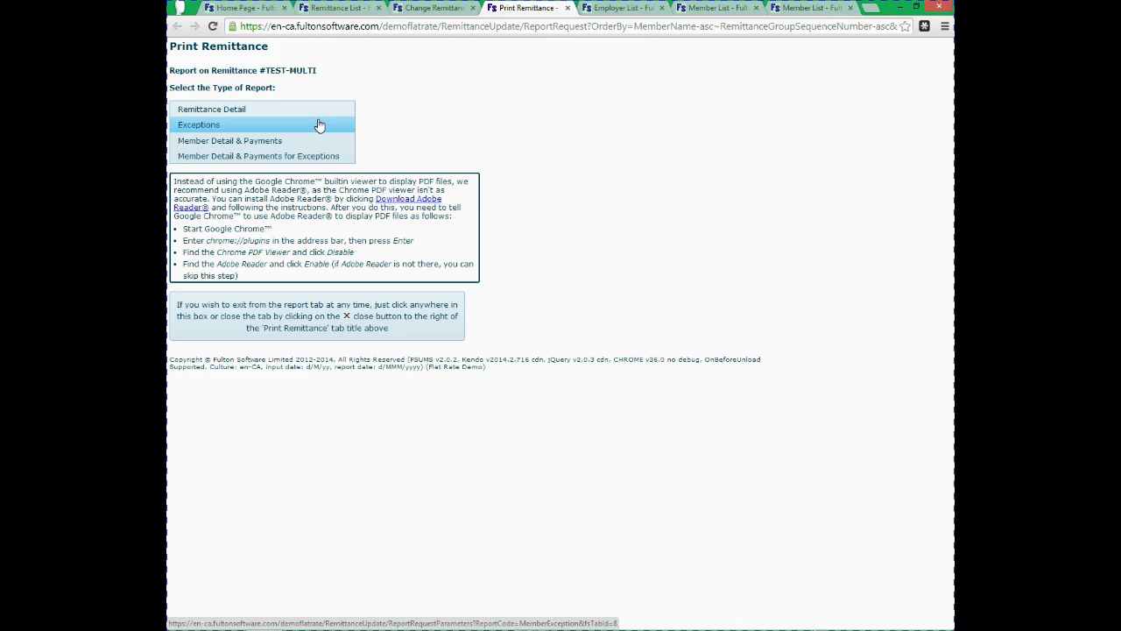
click(319, 112)
click(330, 140)
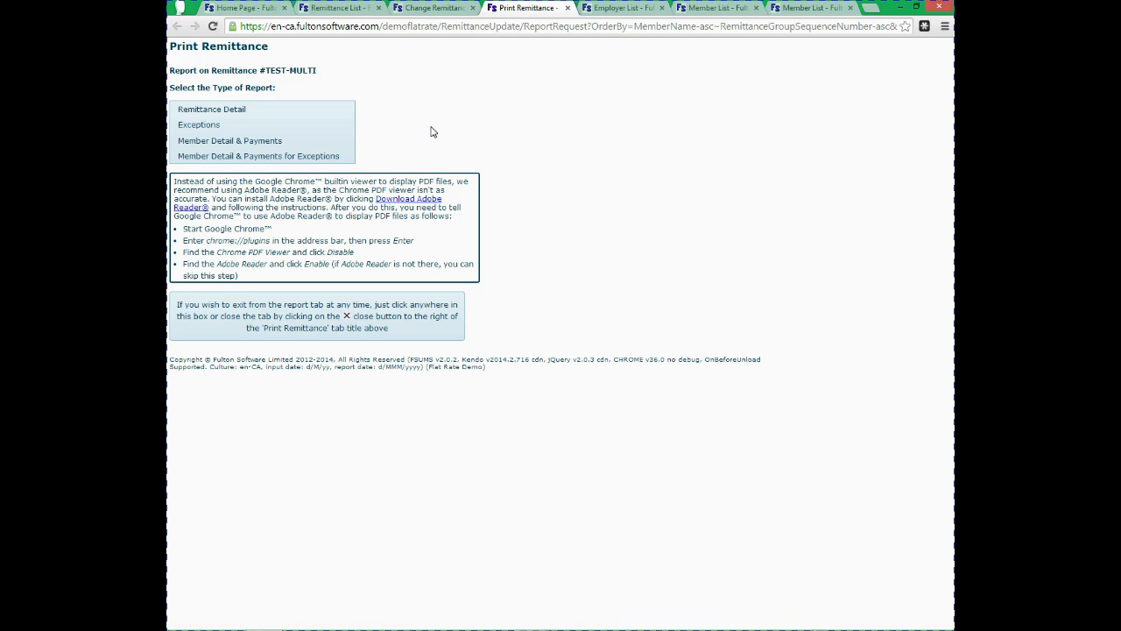
click(434, 8)
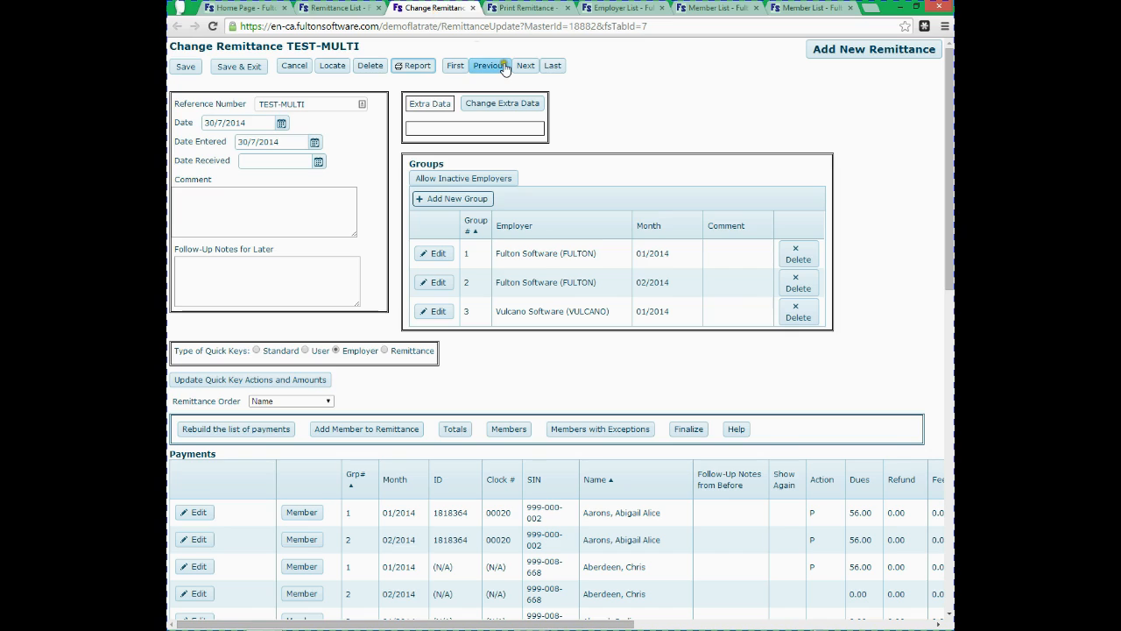